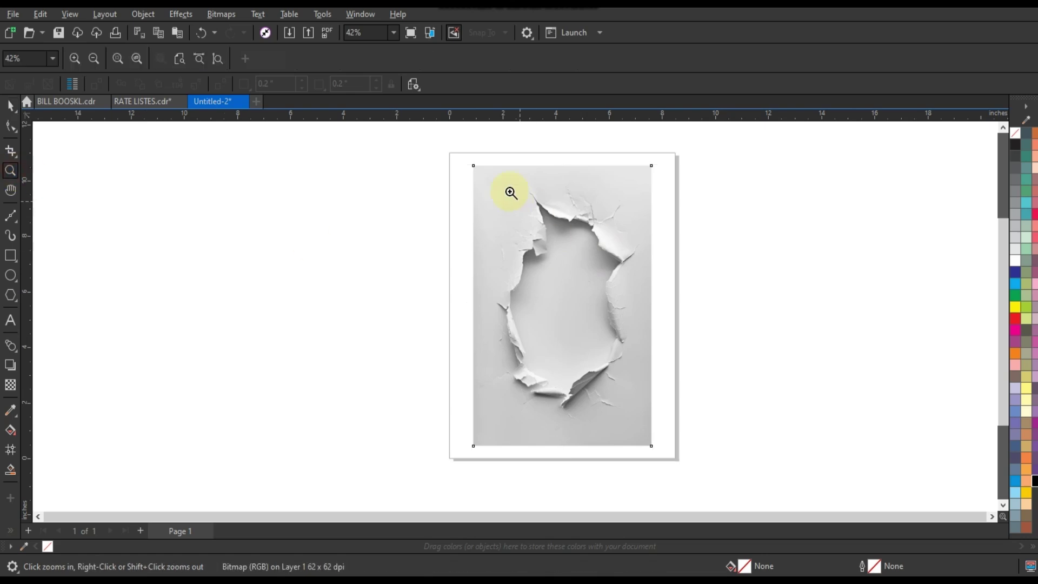
Step: Zoom in and trace Bézier nodes along the tear's top and upper-right edge
left_click_drag(509, 191, 660, 289)
left_click_drag(273, 136, 664, 350)
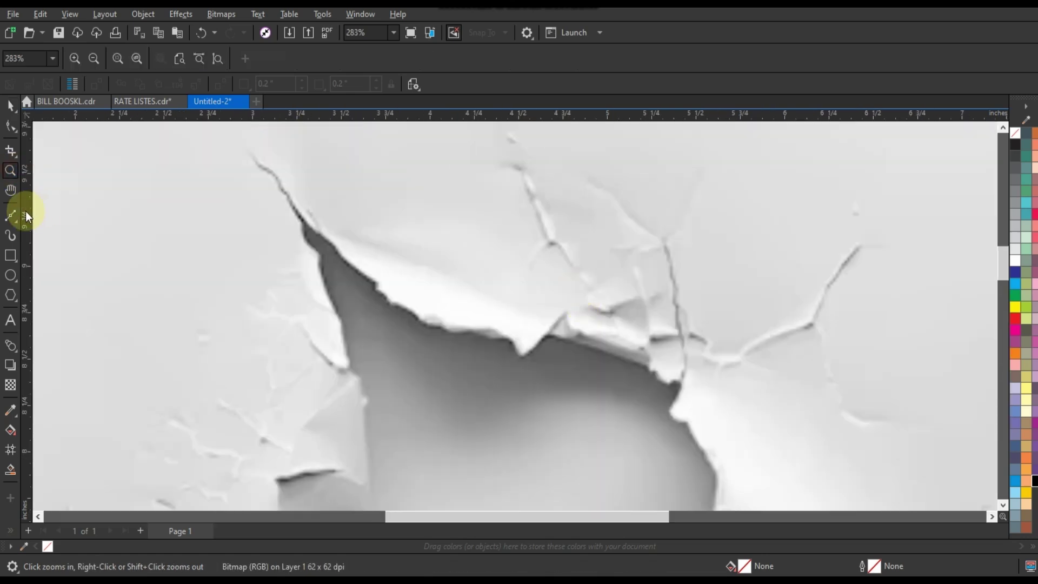
left_click(17, 226)
left_click(48, 215)
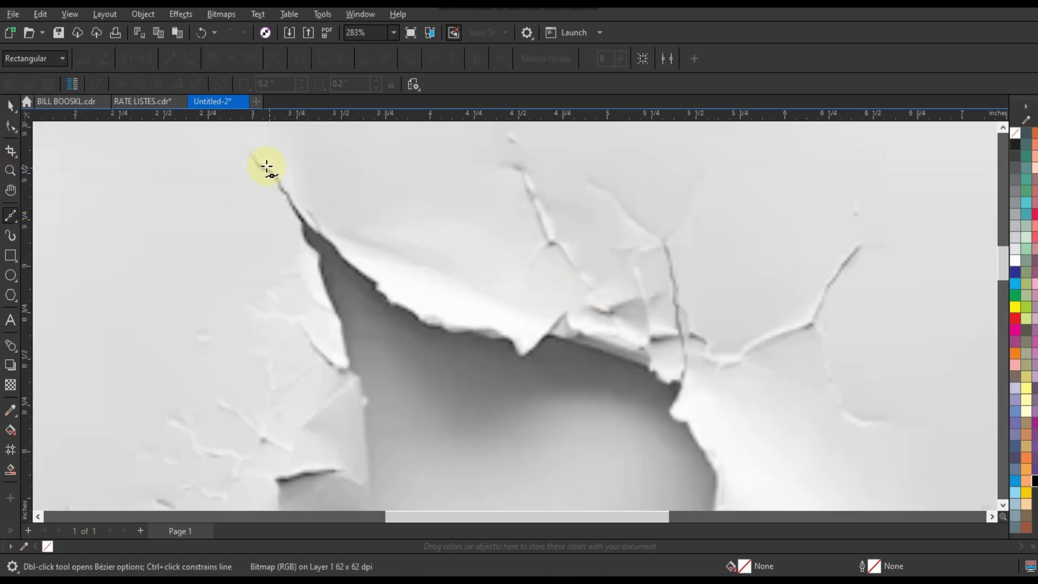
left_click(284, 188)
left_click(305, 223)
left_click(340, 248)
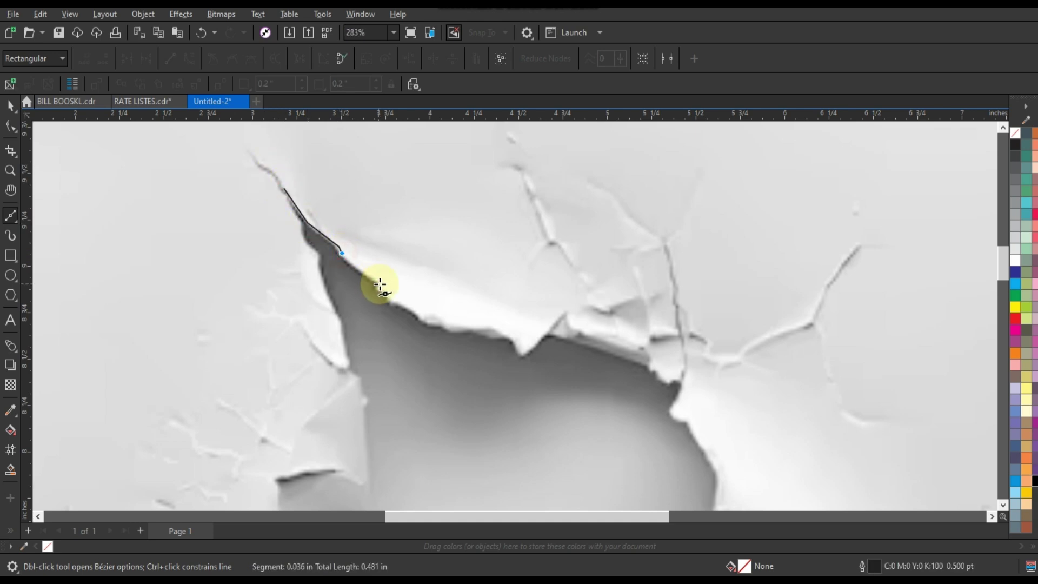
left_click(378, 285)
left_click(427, 321)
left_click(490, 329)
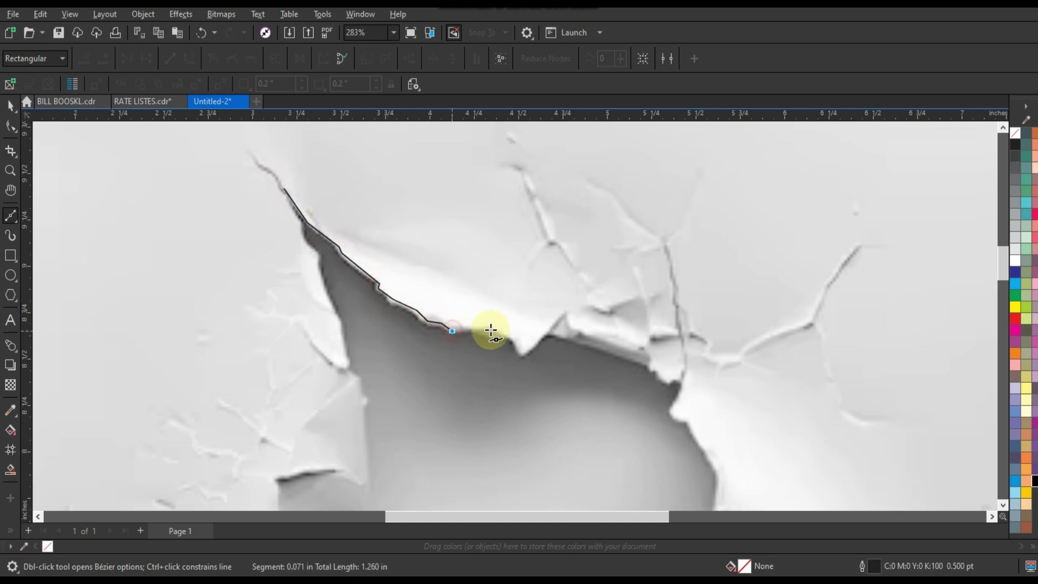
left_click(521, 354)
left_click(550, 333)
left_click(651, 365)
left_click(664, 382)
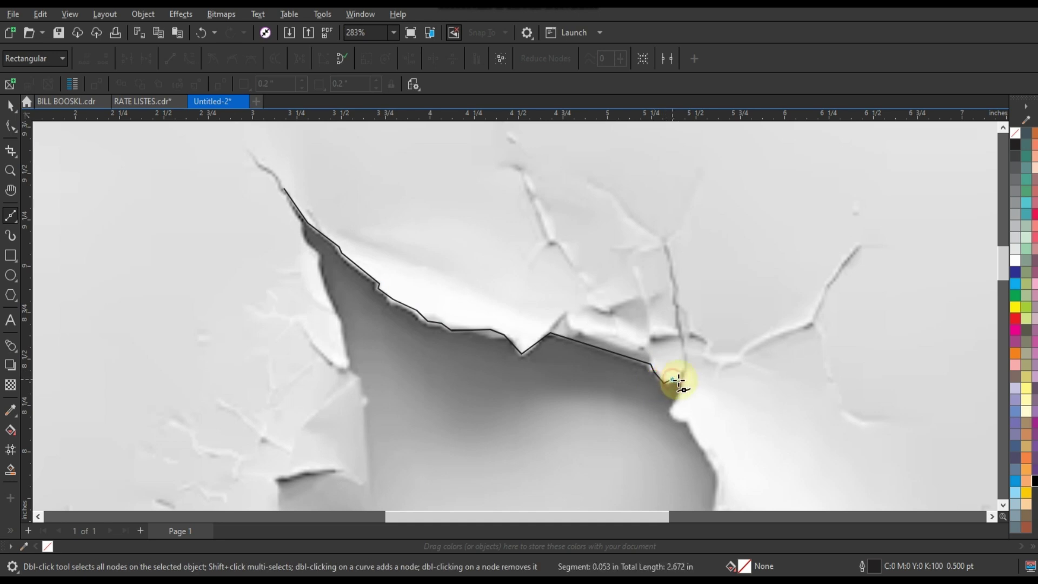
scroll(674, 416, "down", 3)
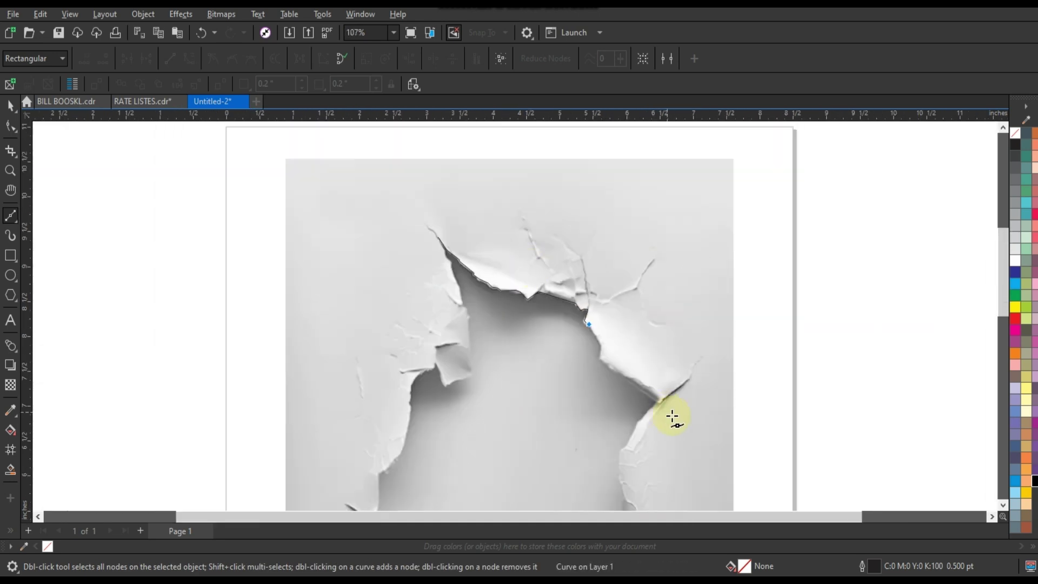
scroll(537, 250, "up", 3)
left_click(545, 264)
left_click(545, 301)
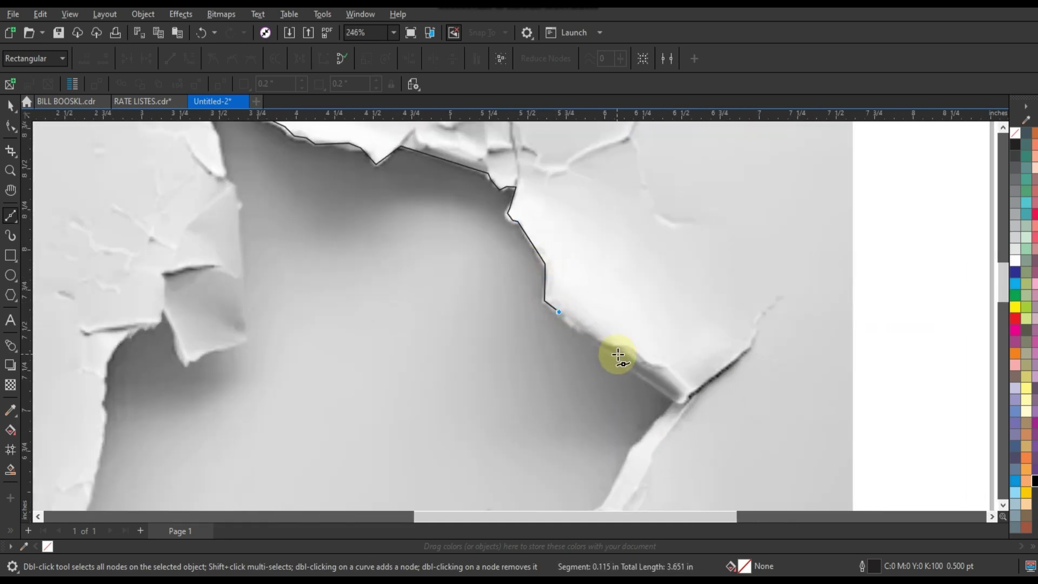
left_click(674, 401)
left_click(644, 441)
Step: Continue the outline down the right side and lower flap to the hole's bottom point
scroll(523, 213, "down", 1)
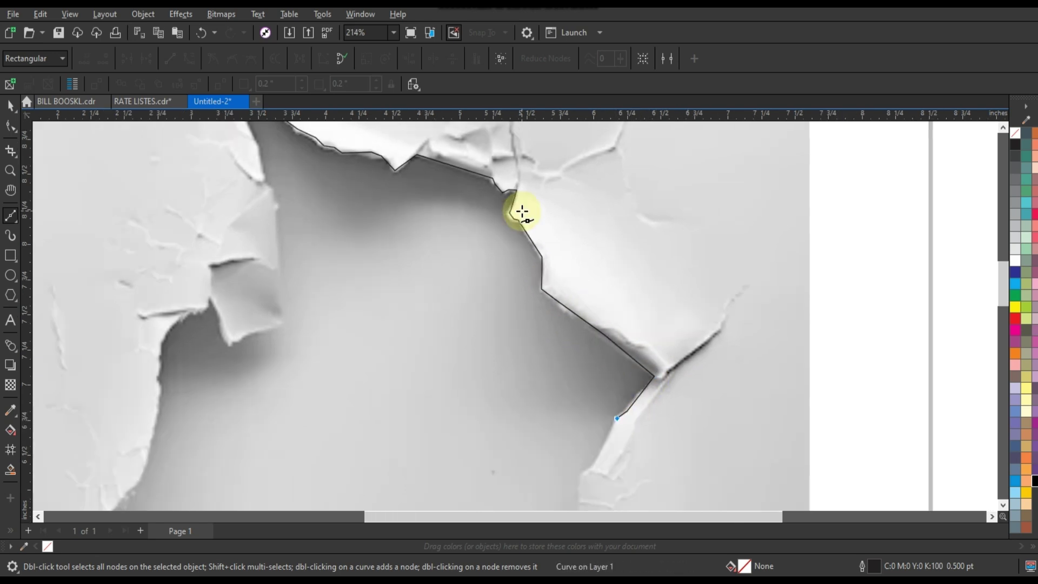
scroll(558, 338, "down", 2)
scroll(523, 226, "up", 2)
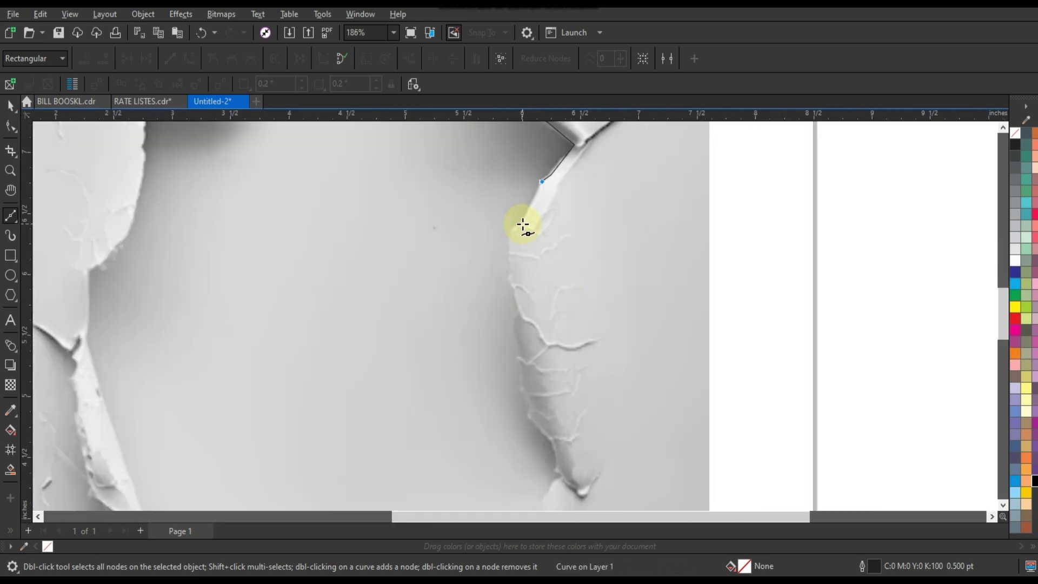
left_click(520, 314)
left_click(523, 387)
left_click(532, 409)
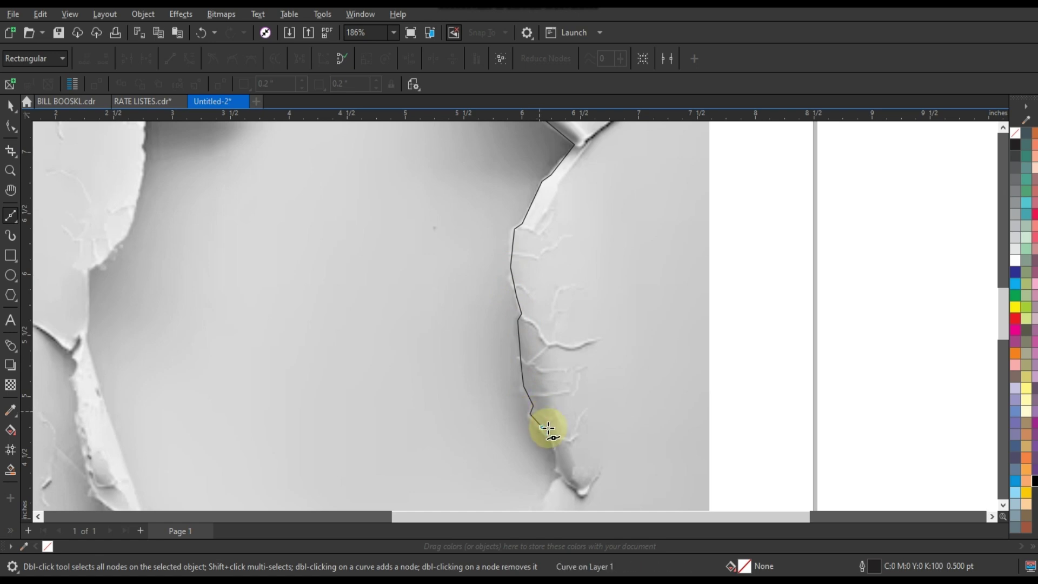
left_click(557, 451)
scroll(652, 266, "down", 3)
scroll(603, 277, "up", 4)
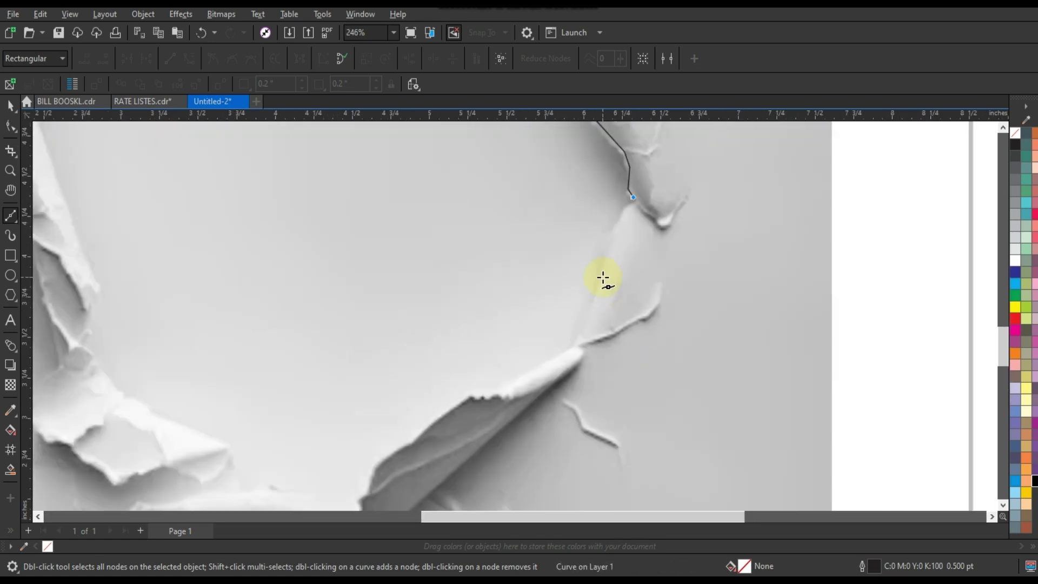
left_click(500, 390)
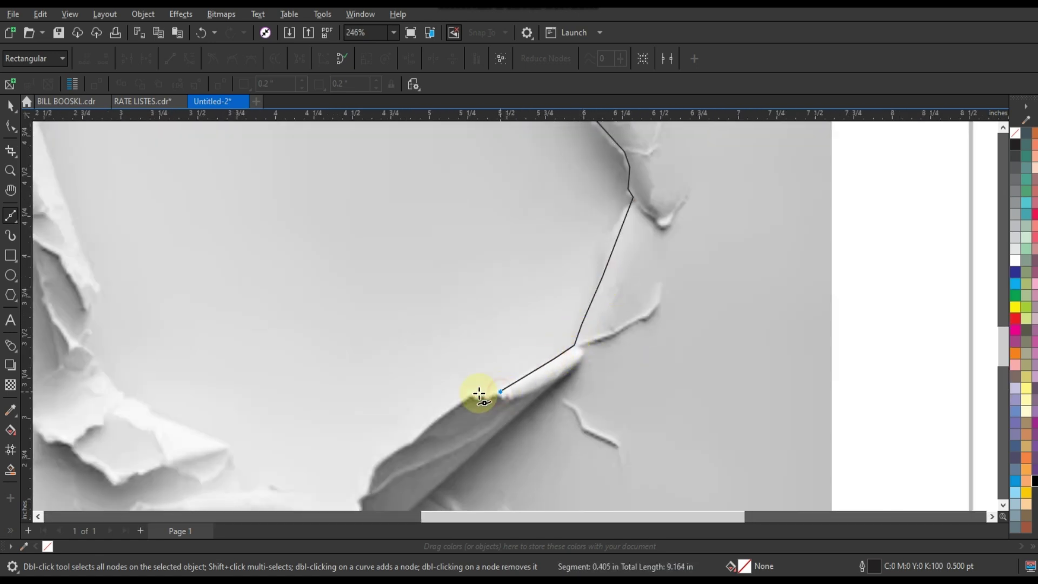
left_click(380, 463)
scroll(397, 308, "down", 1)
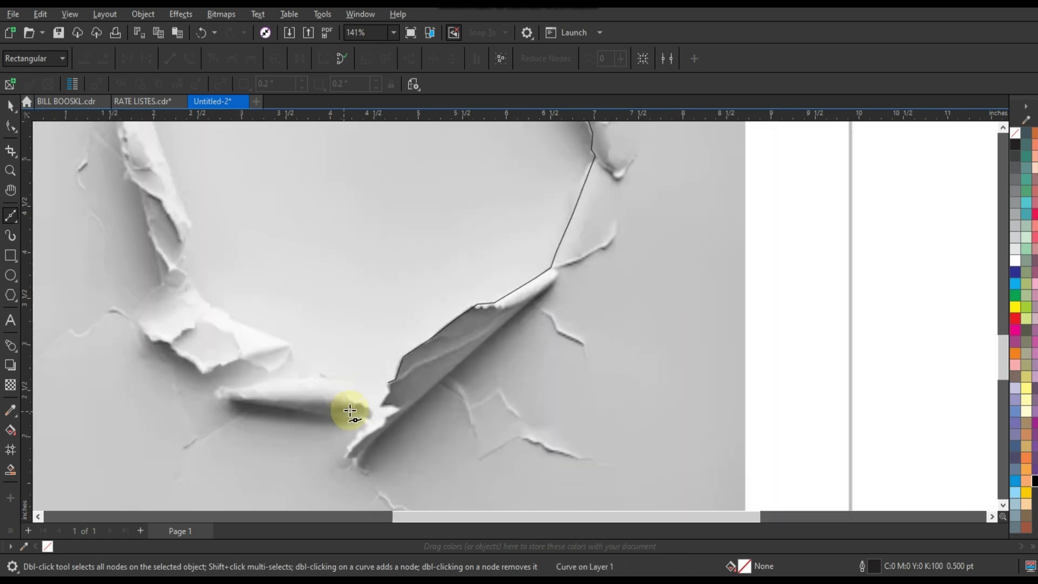
scroll(343, 412, "up", 1)
left_click(393, 401)
left_click(419, 407)
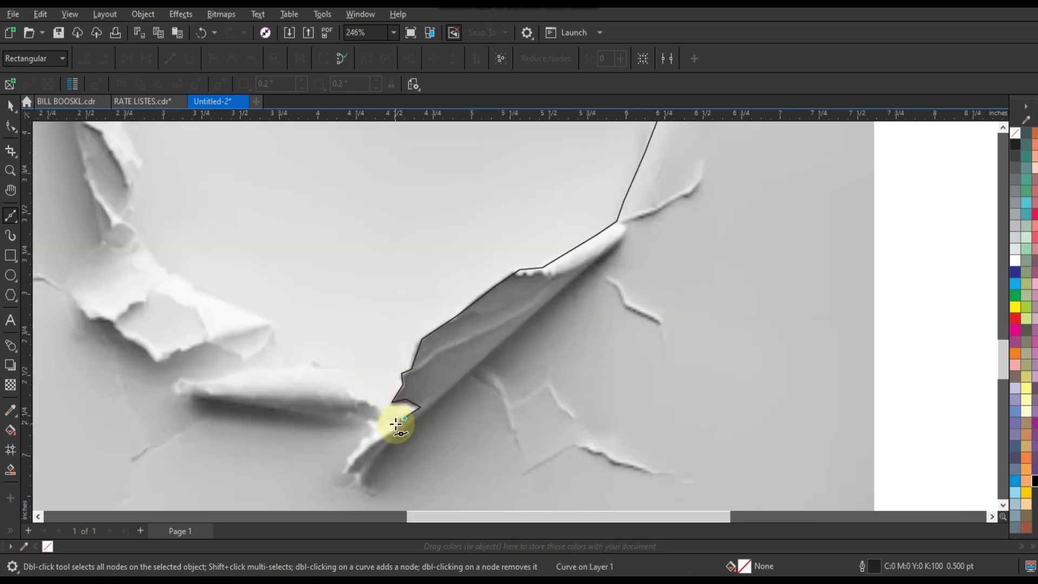
left_click(394, 424)
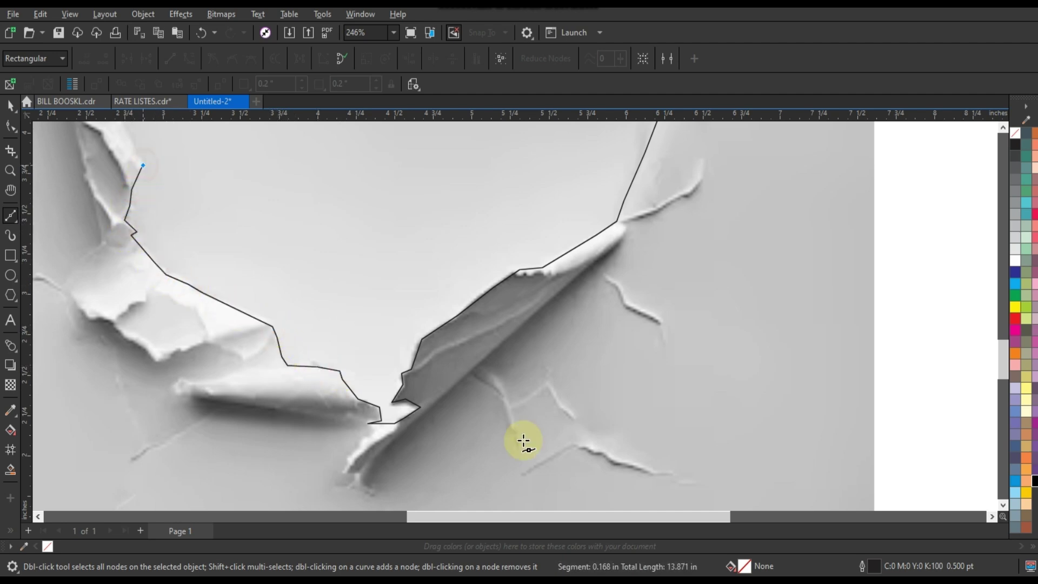
Step: Trace up the left edge and across the top flap back toward the starting node
scroll(523, 441, "down", 2)
scroll(352, 297, "up", 1)
left_click(392, 243)
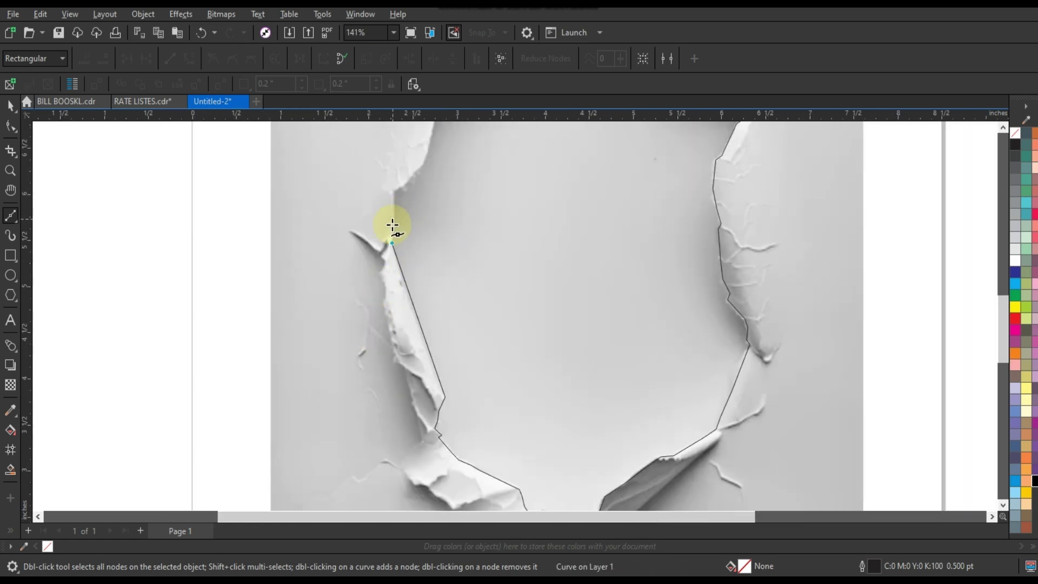
left_click(393, 225)
scroll(476, 335, "down", 2)
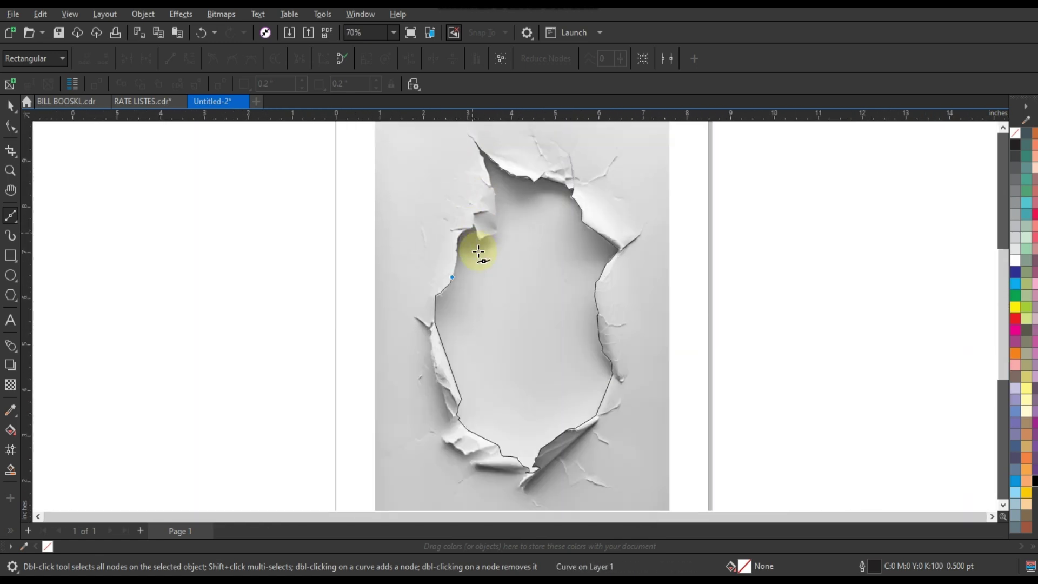
scroll(481, 244, "up", 3)
left_click(401, 264)
left_click(402, 246)
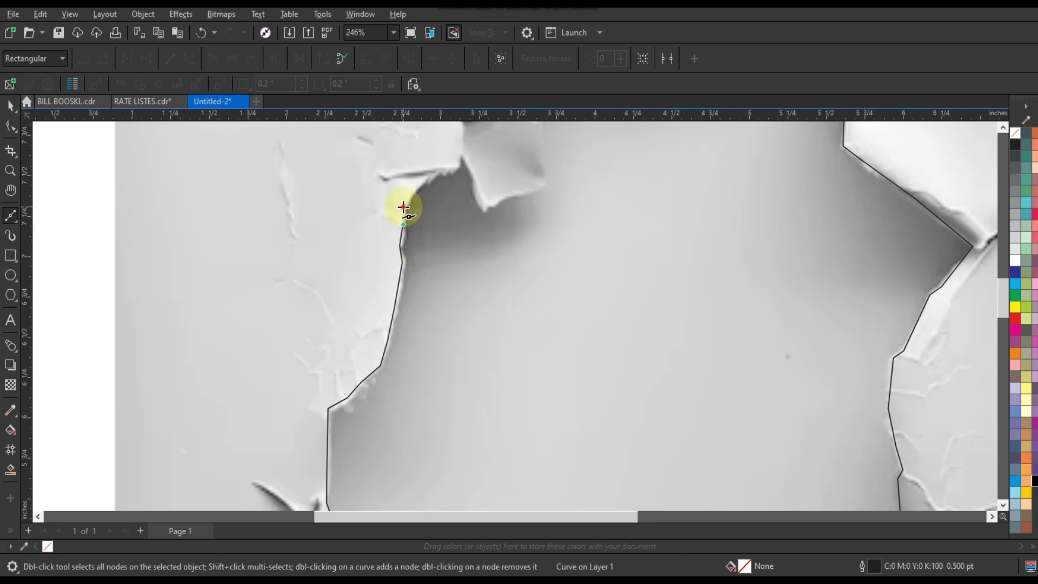
left_click(403, 206)
left_click(427, 174)
left_click(459, 168)
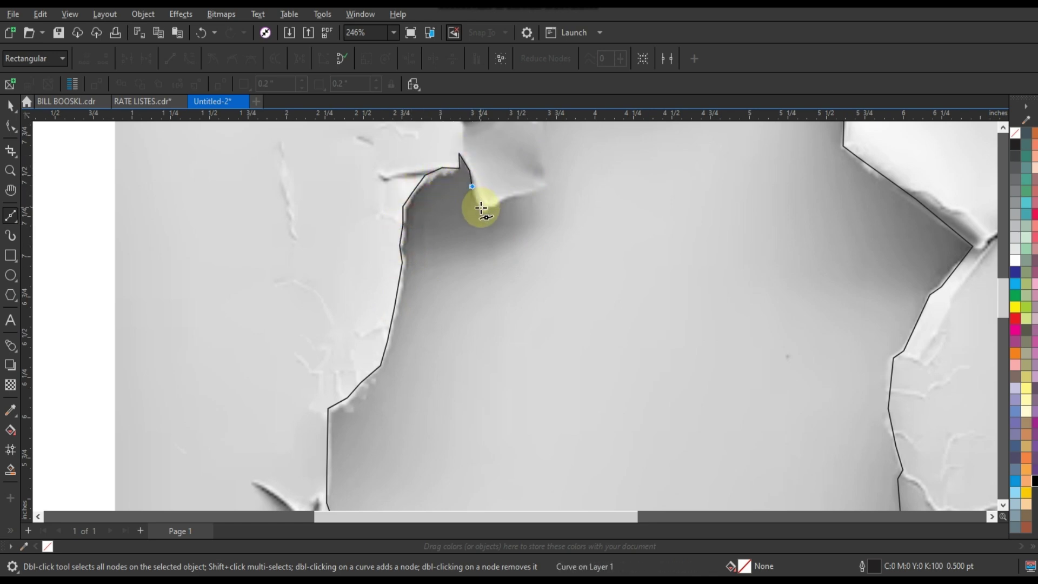
left_click(543, 184)
scroll(532, 241, "down", 2)
scroll(630, 317, "up", 1)
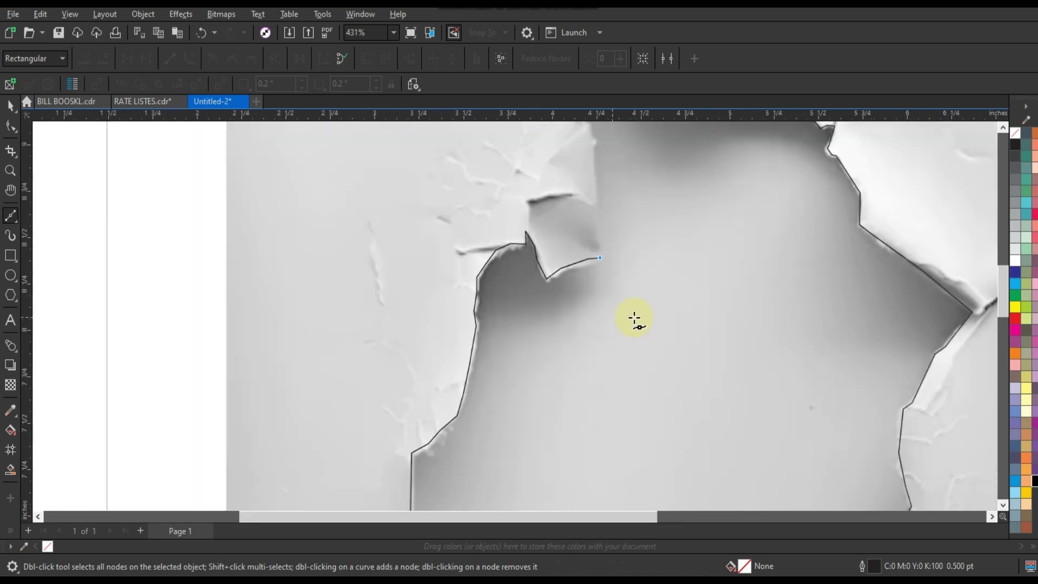
scroll(621, 272, "up", 2)
left_click(619, 180)
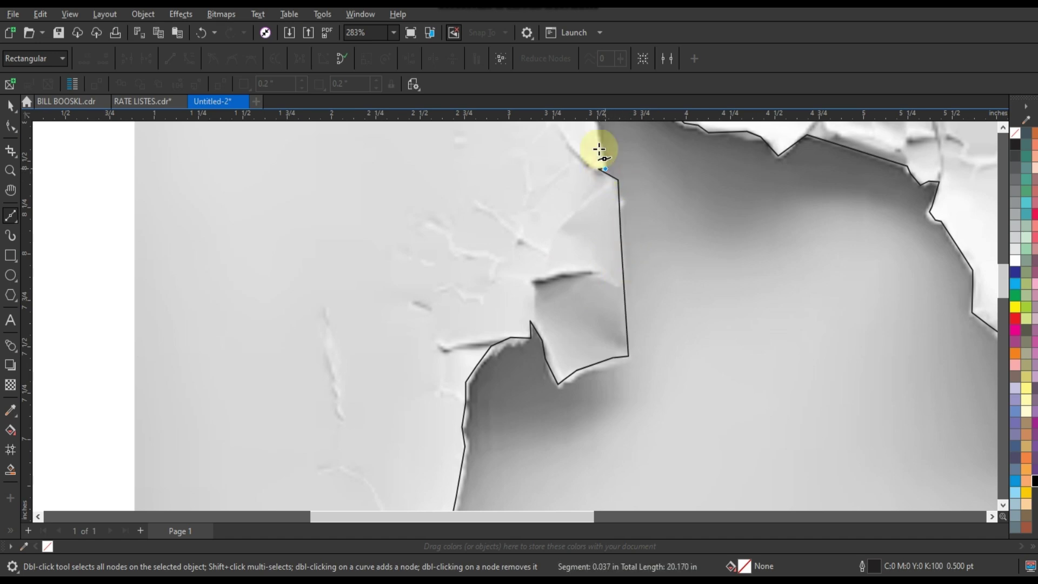
scroll(621, 146, "down", 1)
scroll(528, 203, "down", 1)
scroll(669, 273, "up", 3)
left_click(673, 276)
left_click(659, 253)
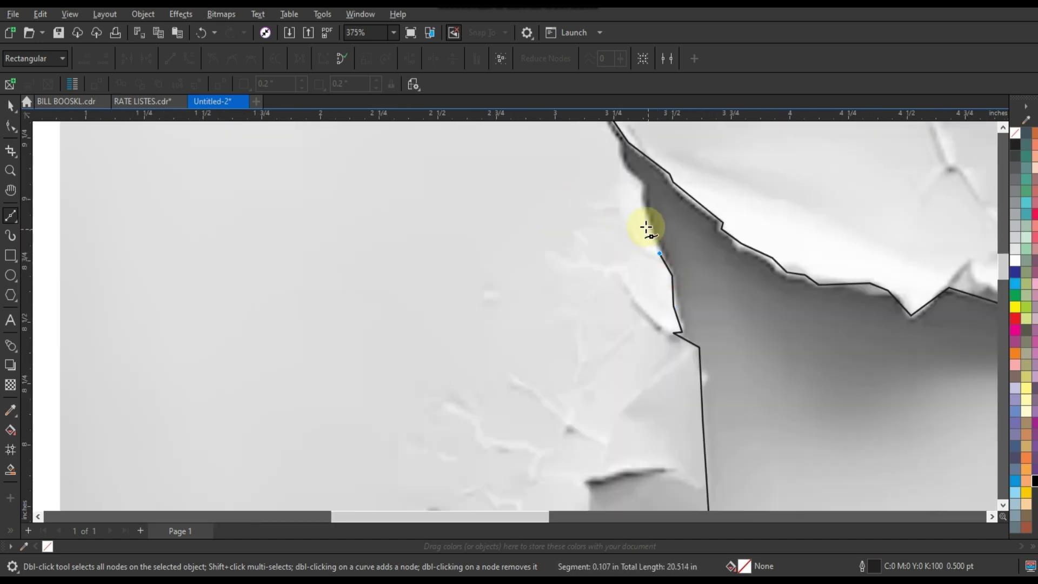
left_click(640, 186)
left_click(621, 145)
scroll(594, 178, "down", 1)
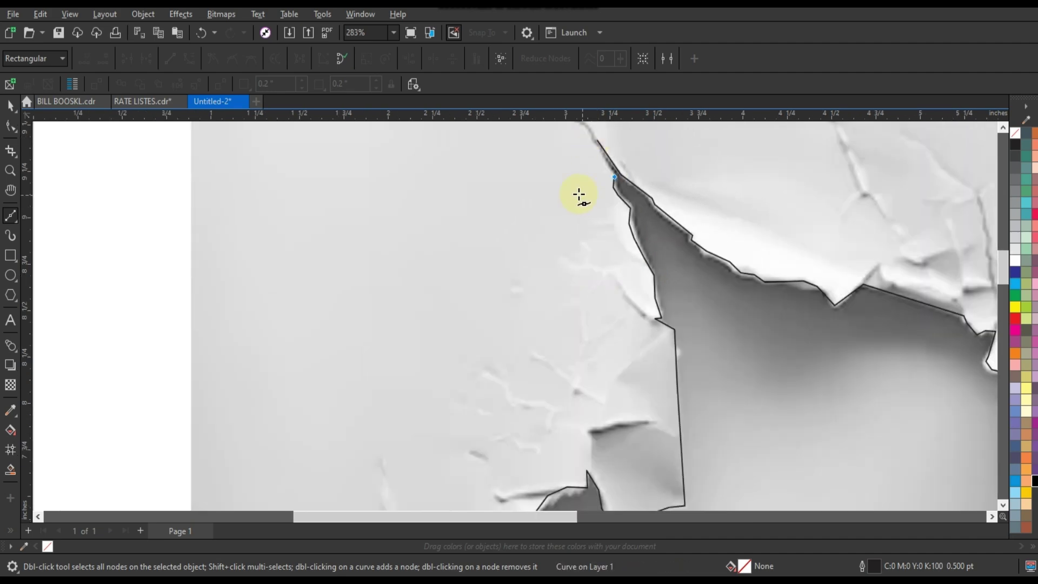
scroll(579, 162, "down", 1)
scroll(600, 162, "up", 4)
Step: Close the outline on its start node and zoom in for node editing
left_click(628, 174)
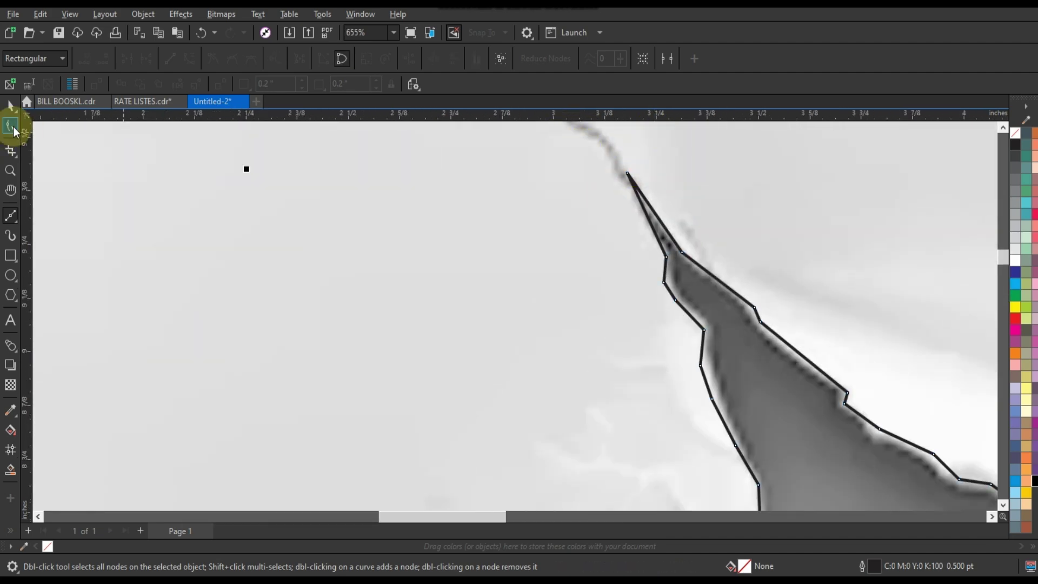
scroll(352, 180, "down", 8)
left_click(433, 347)
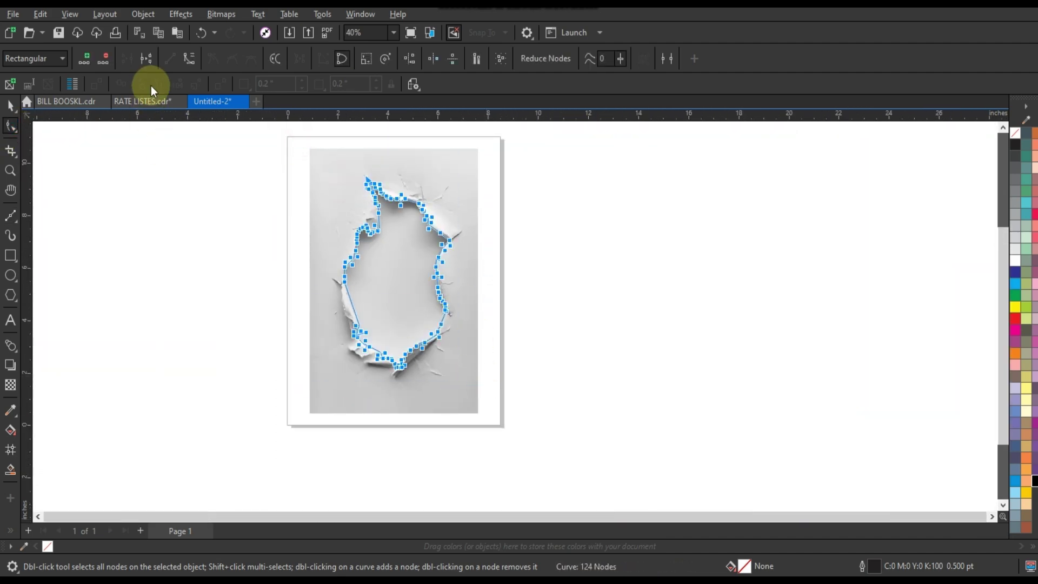
left_click(10, 172)
left_click_drag(324, 233, 454, 302)
key("F10")
Step: Adjust nodes around the left, right and lower parts of the outline to hug the tear
left_click(415, 329)
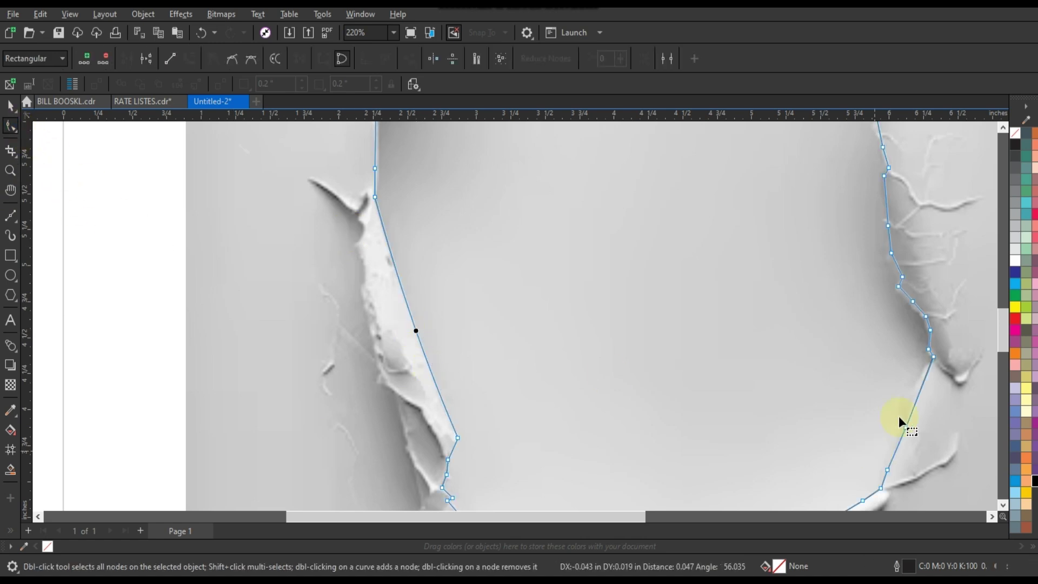
left_click(903, 294)
scroll(505, 212, "down", 1)
scroll(637, 399, "down", 1)
scroll(638, 410, "up", 1)
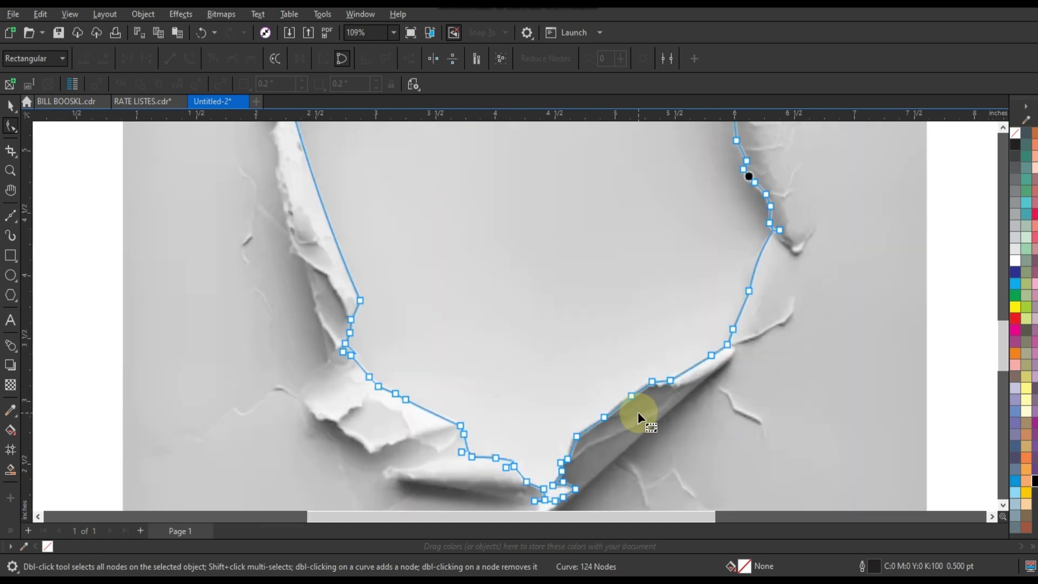
scroll(637, 410, "up", 1)
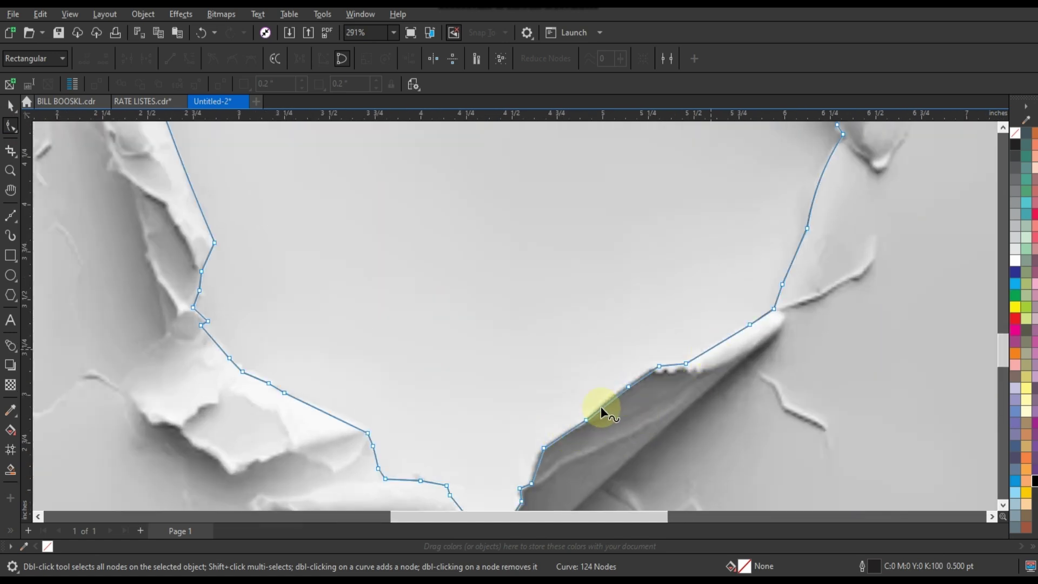
left_click(611, 401)
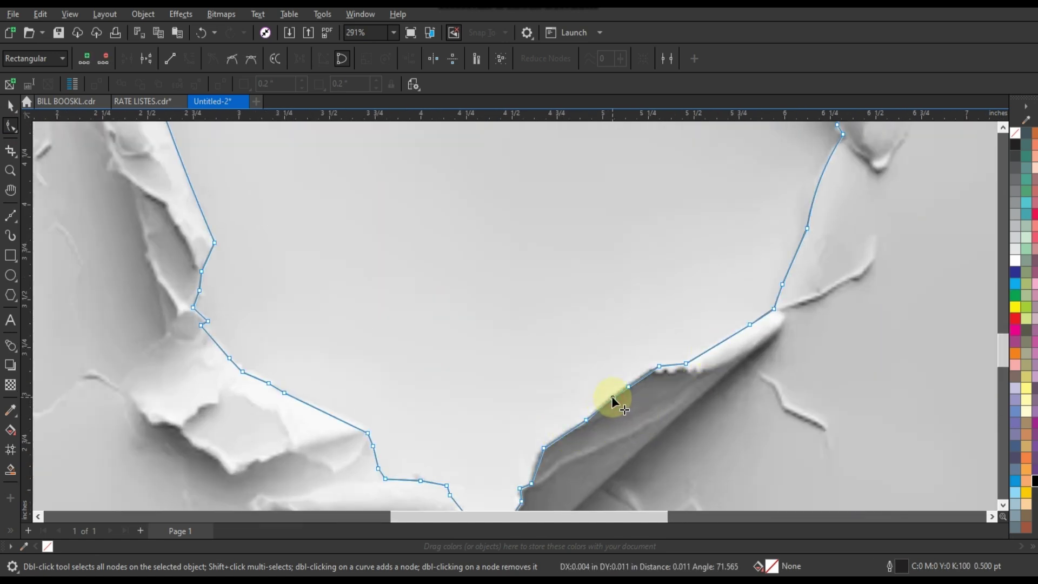
left_click(333, 413)
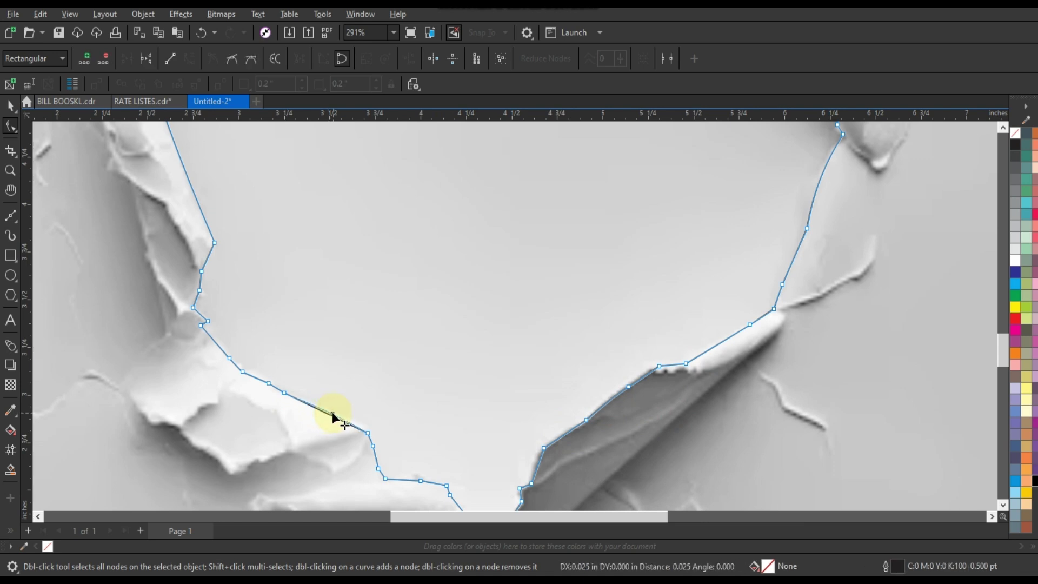
left_click(209, 255)
scroll(394, 349, "down", 3)
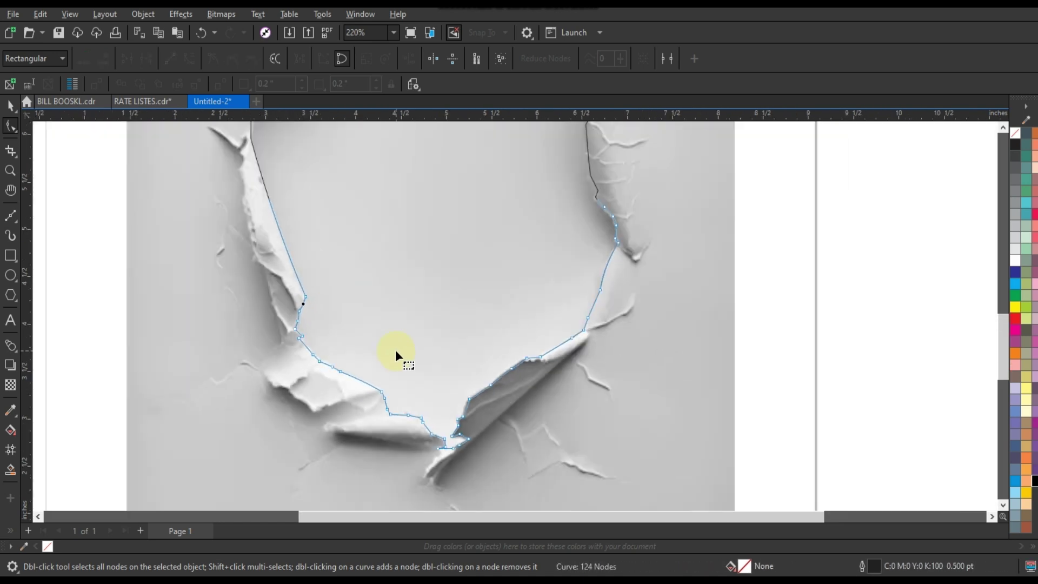
scroll(395, 349, "down", 3)
scroll(427, 214, "up", 5)
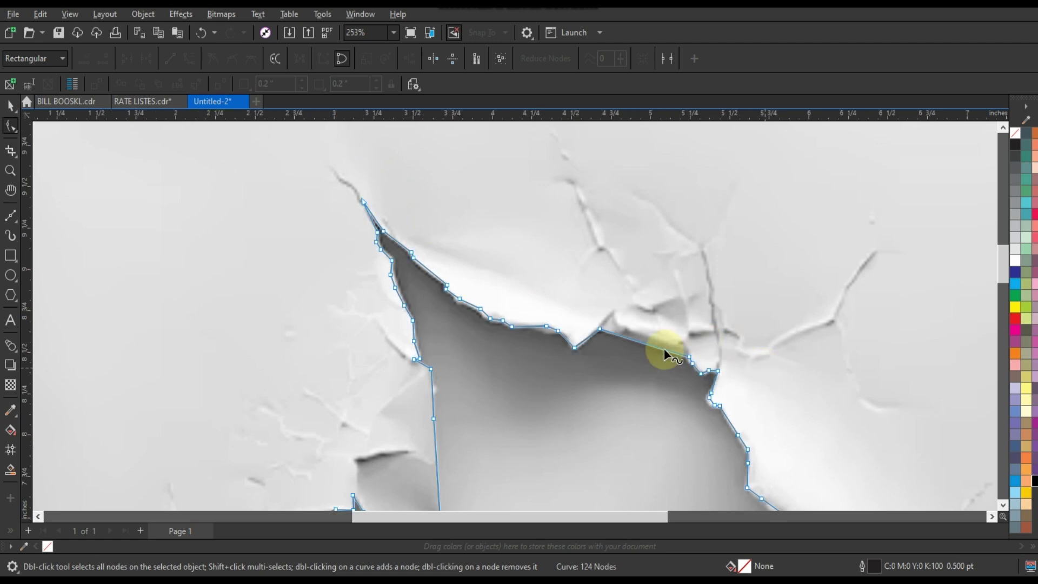
scroll(565, 342, "up", 2)
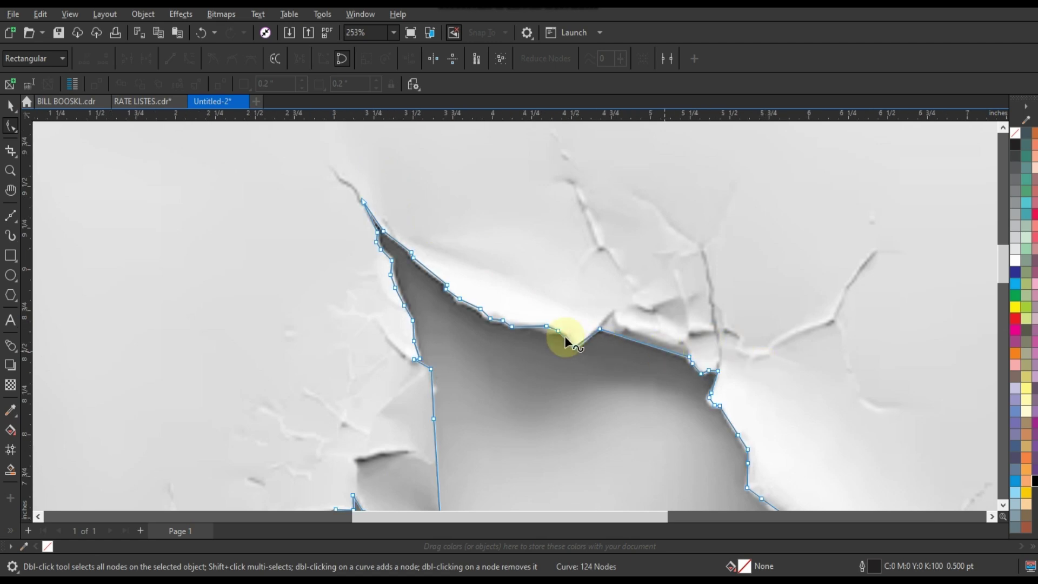
left_click(512, 326)
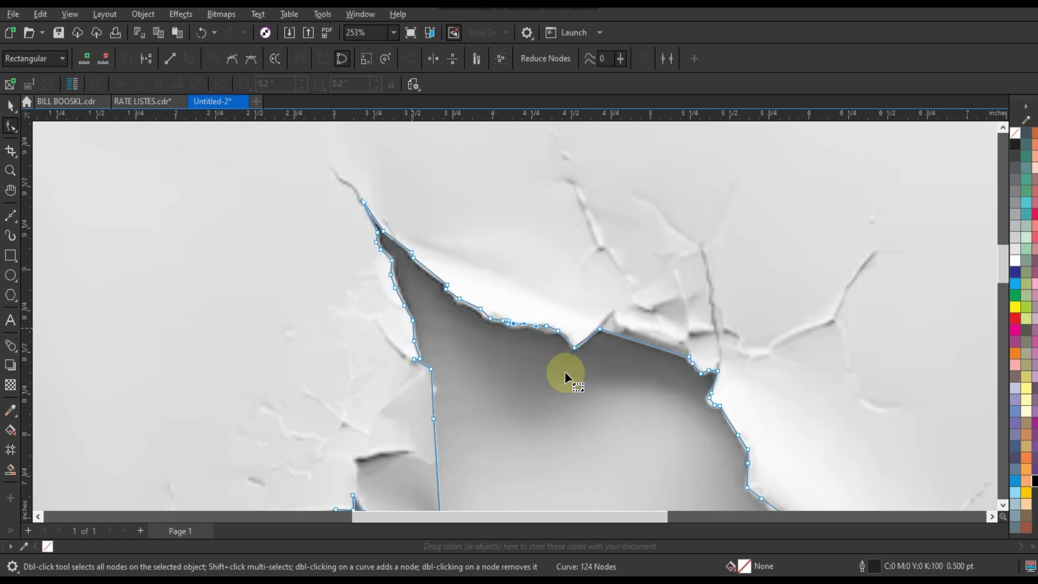
scroll(409, 186, "down", 3)
left_click(10, 106)
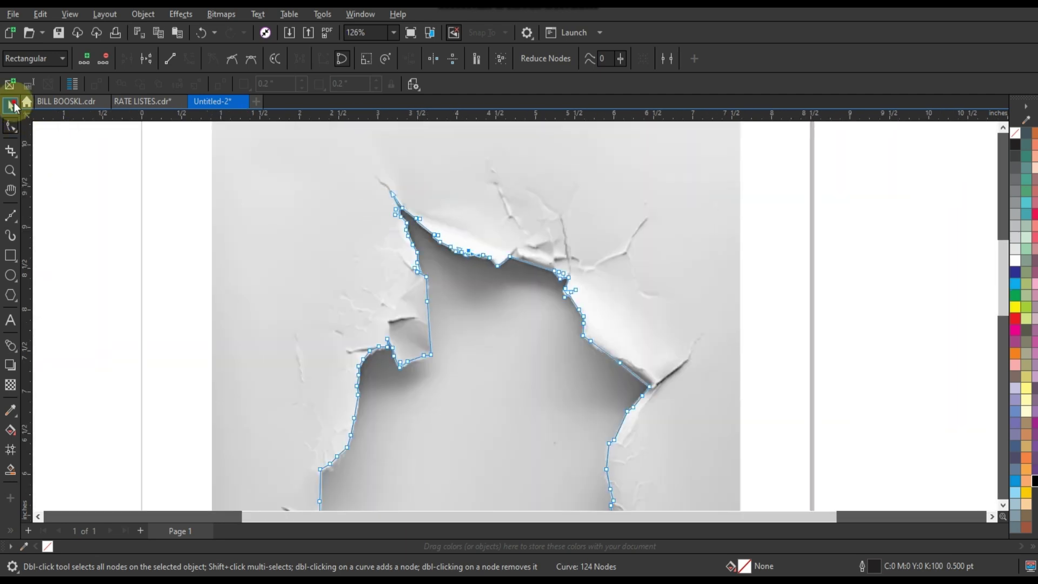
scroll(509, 297, "down", 2)
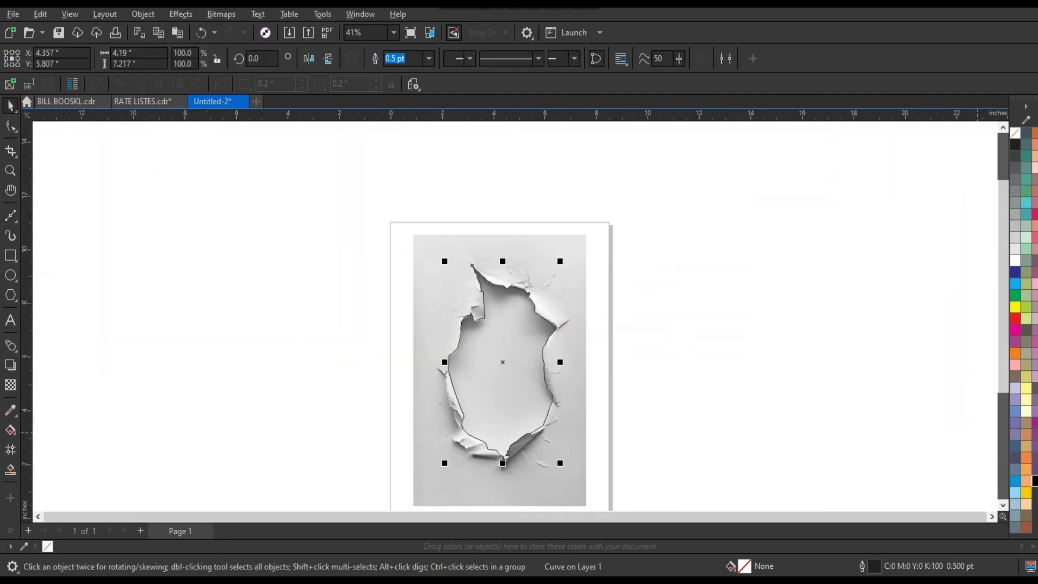
Step: Fill the traced hole shape solid black
scroll(627, 233, "down", 2)
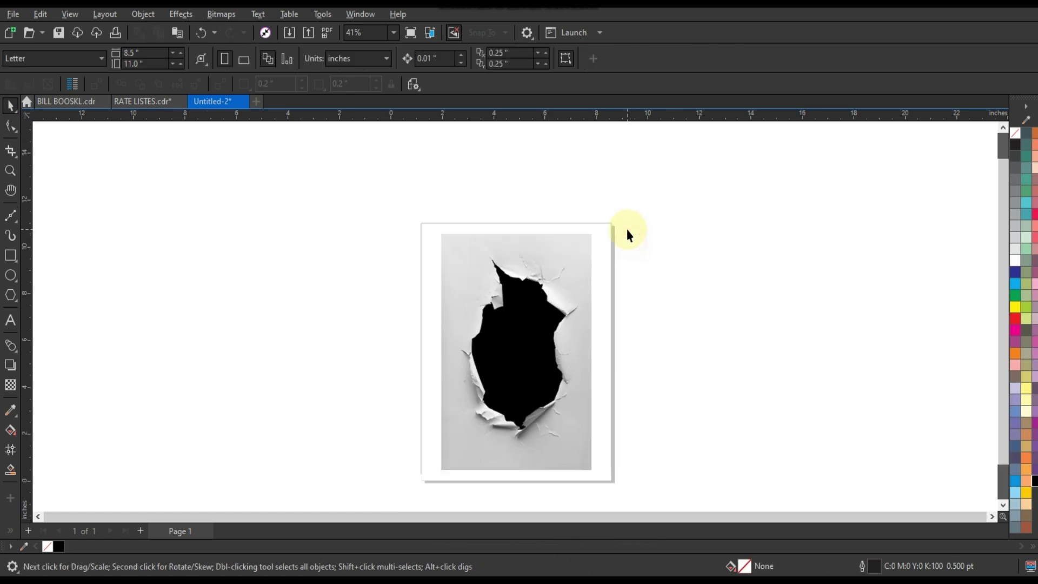
left_click(545, 307)
scroll(545, 306, "up", 3)
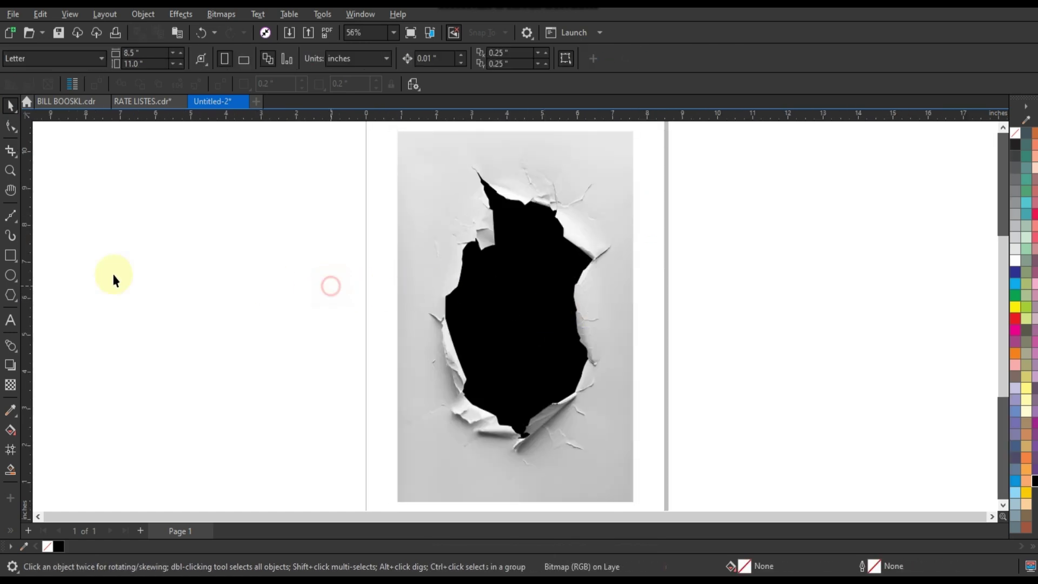
Step: Draw a rectangle matching the torn-paper photo's outer edges
left_click(10, 255)
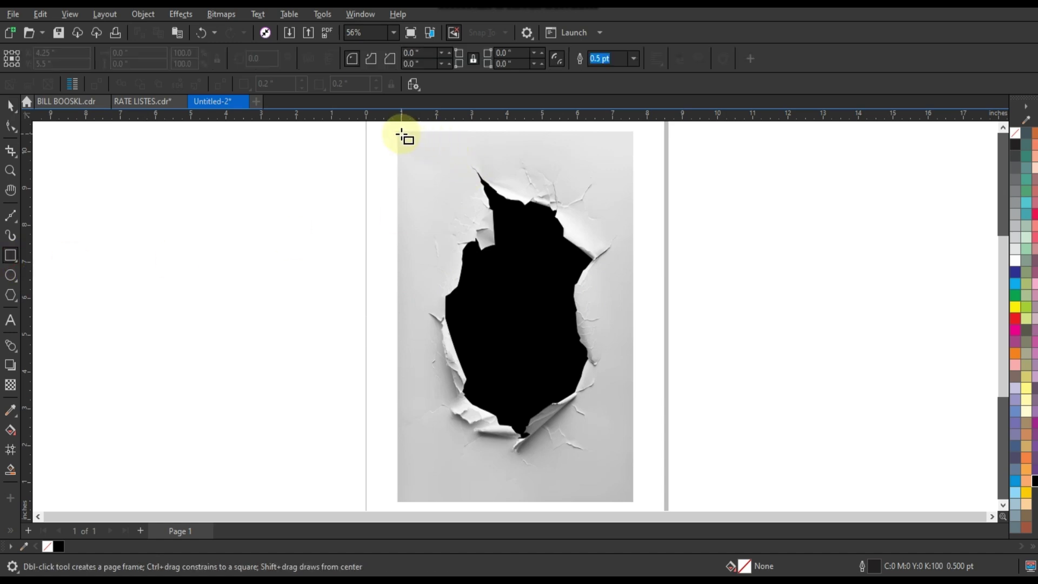
left_click_drag(400, 135, 627, 496)
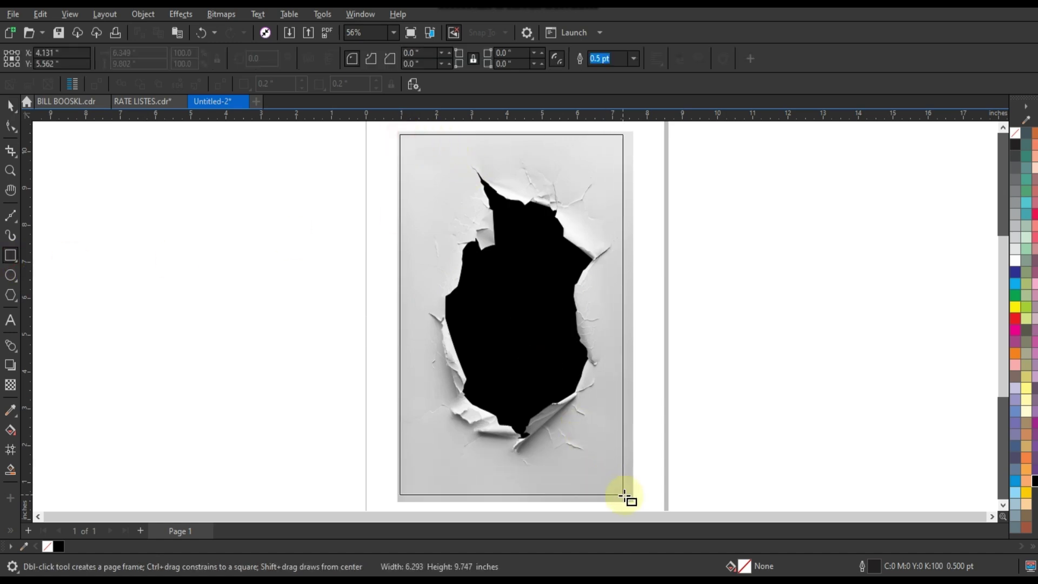
left_click_drag(627, 496, 630, 497)
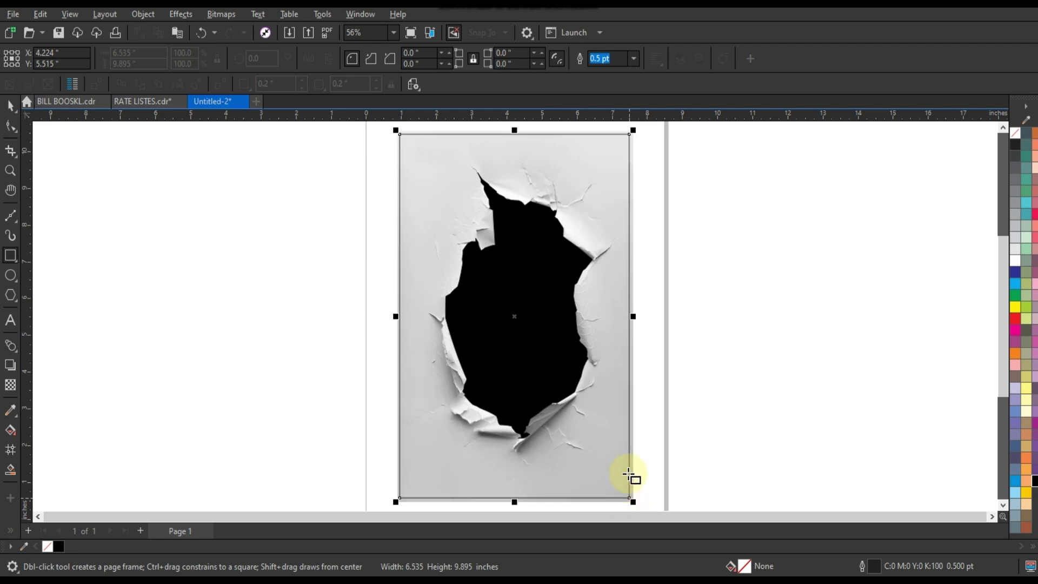
key("space")
left_click(718, 301)
Step: PowerClip the torn-paper photo inside the new rectangle
left_click(633, 260)
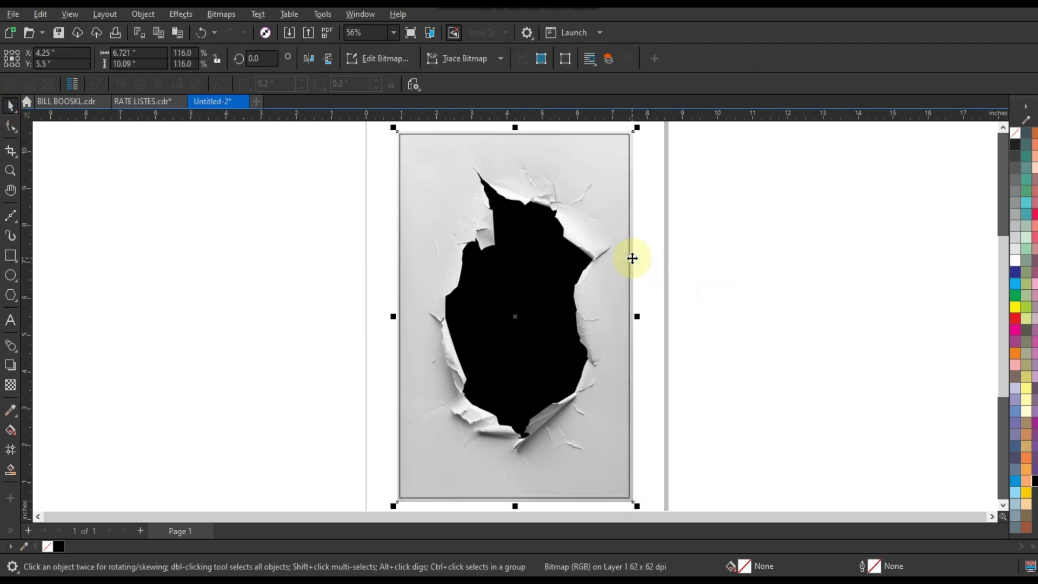
right_click(631, 257)
left_click(686, 371)
left_click(613, 154)
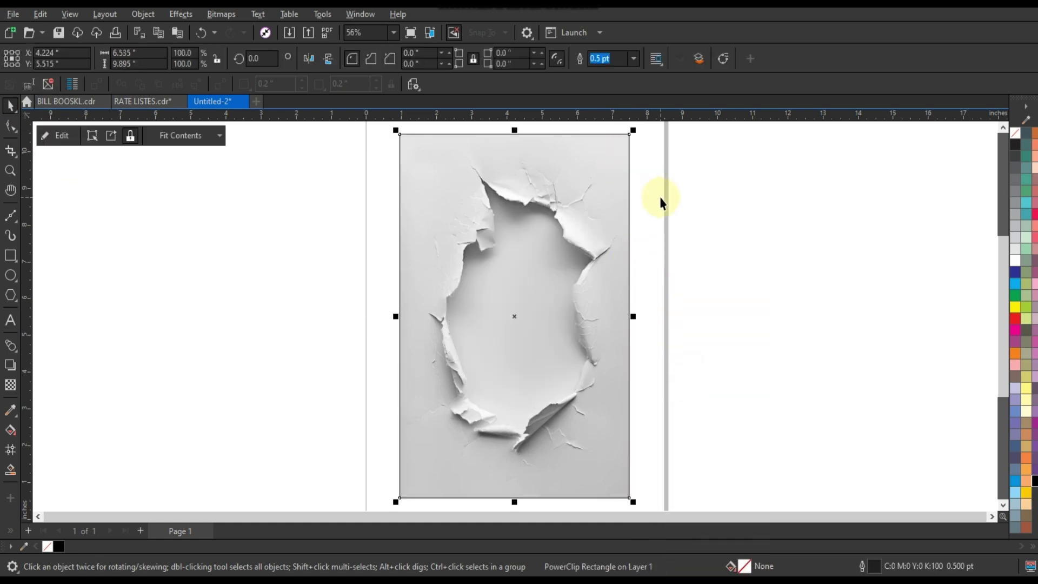
Step: Combine the black hole shape with the clipped rectangle so the hole is cut out
left_click(540, 252)
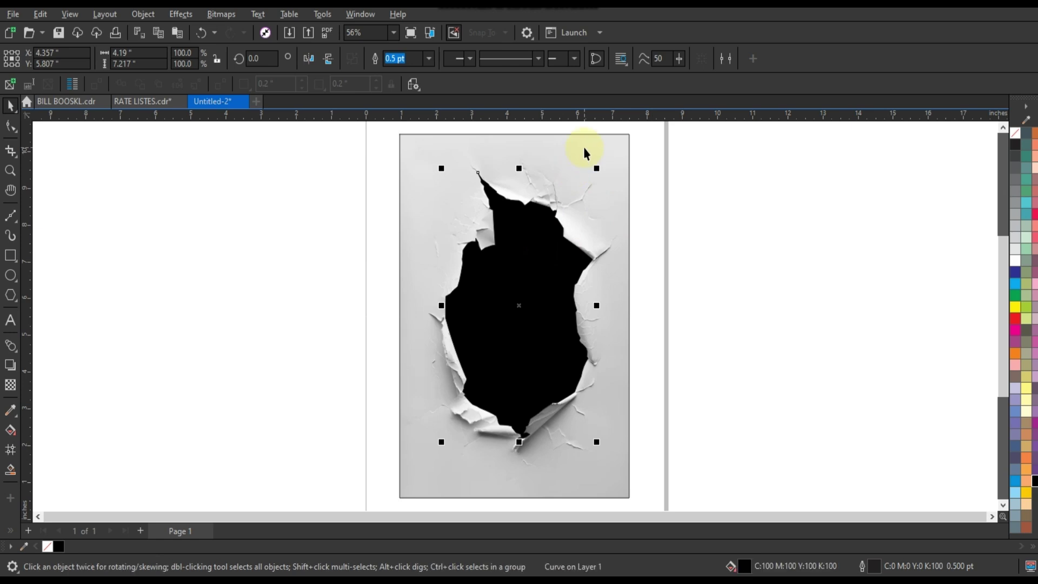
left_click(583, 153, "shift")
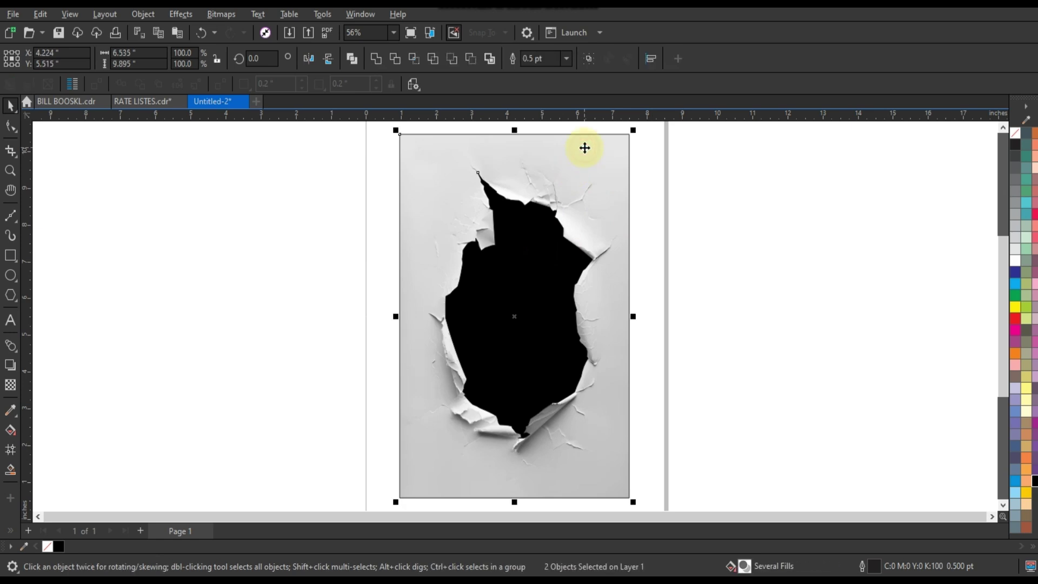
left_click(350, 58)
left_click(342, 170)
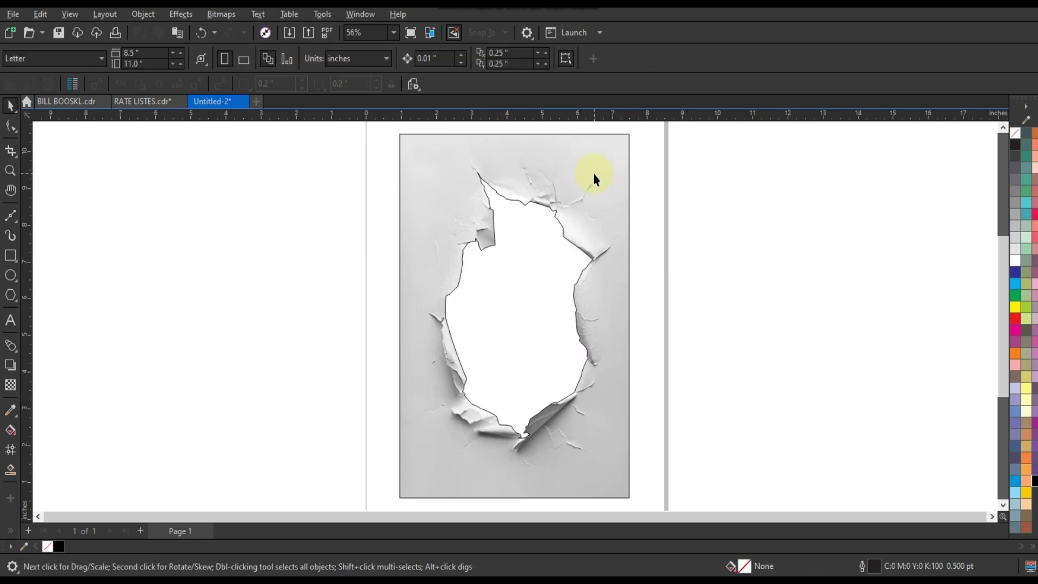
left_click(594, 178)
Step: Remove the torn paper's outline, fill a rectangle blue and send it behind
right_click(1015, 136)
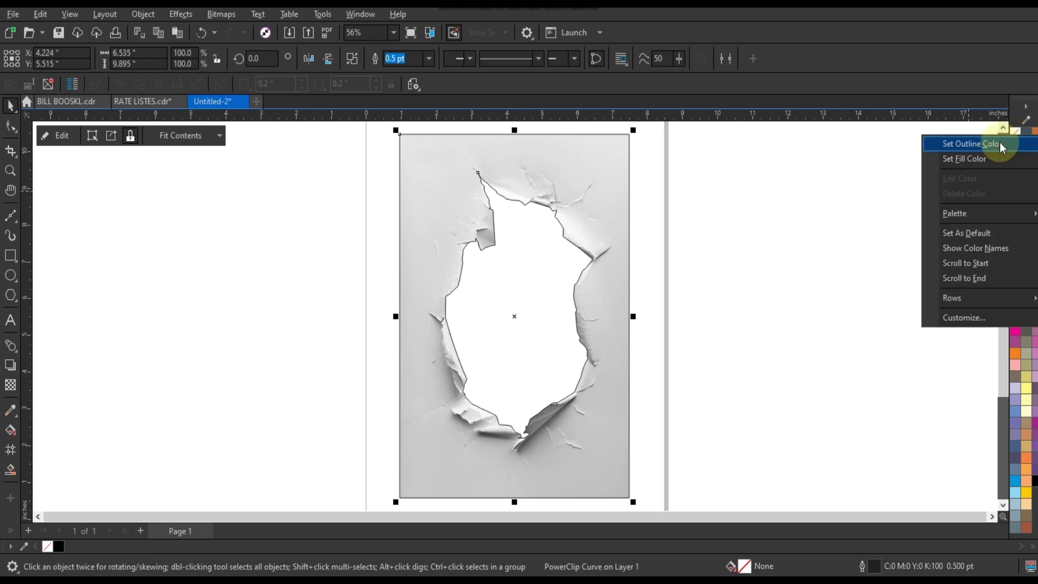
left_click(1000, 145)
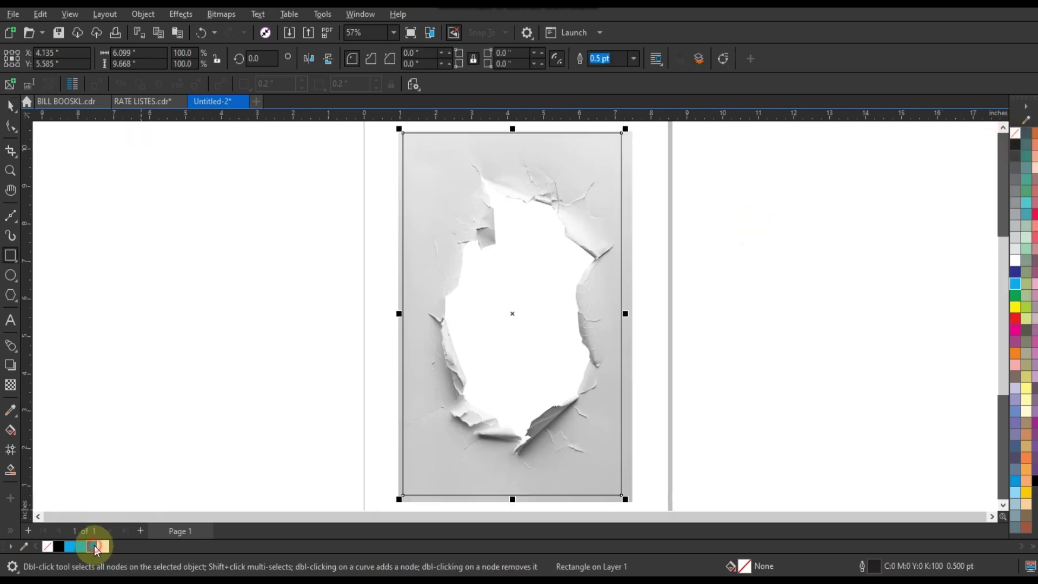
left_click(96, 550)
key("ctrl+Page_Down")
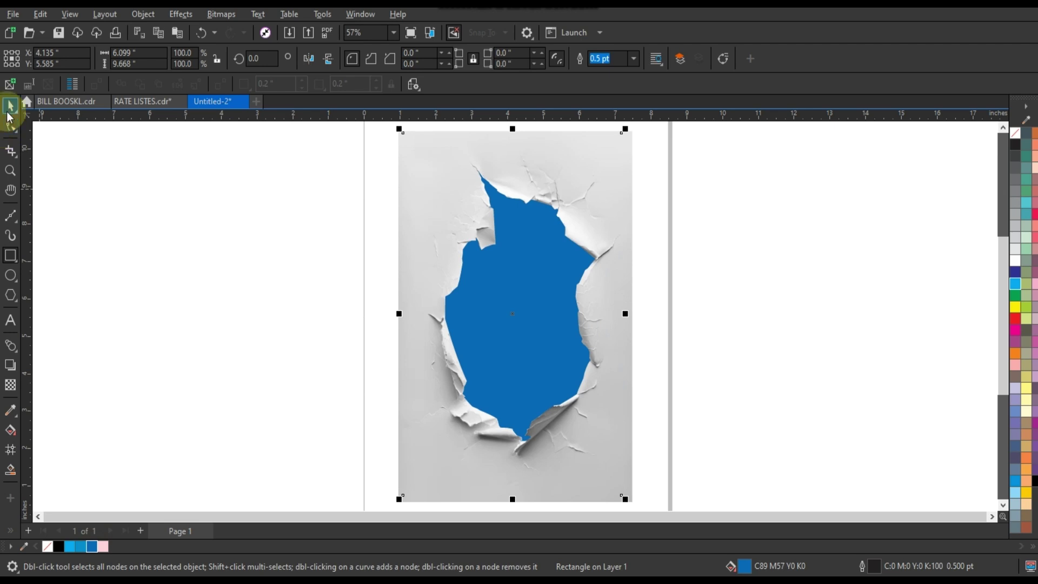
Step: Shrink the blue rectangle slightly so it sits inside the torn-paper image
left_click(10, 116)
left_click(617, 225, "shift")
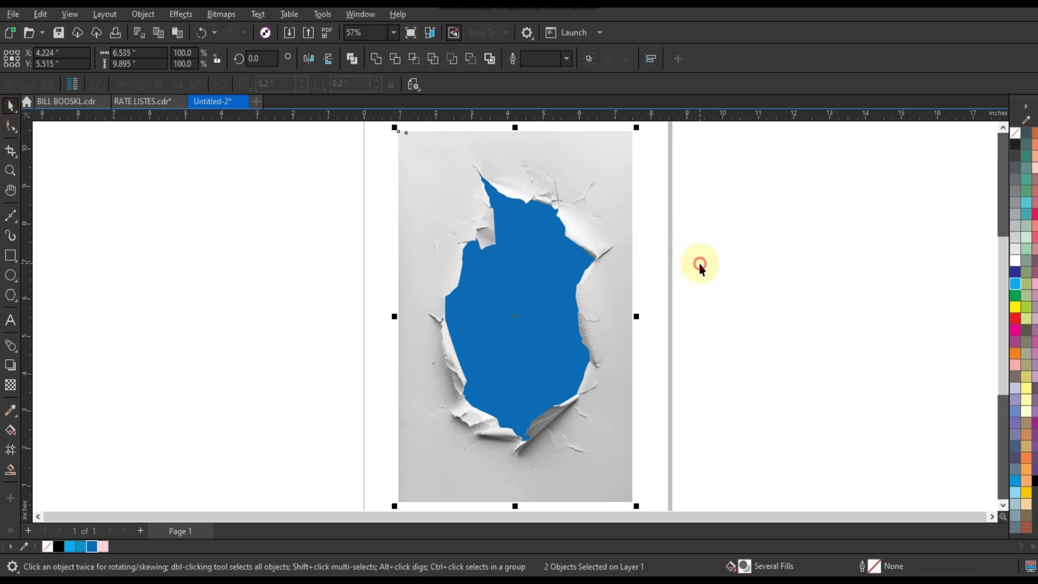
left_click(701, 268)
left_click(540, 304)
scroll(604, 308, "down", 1)
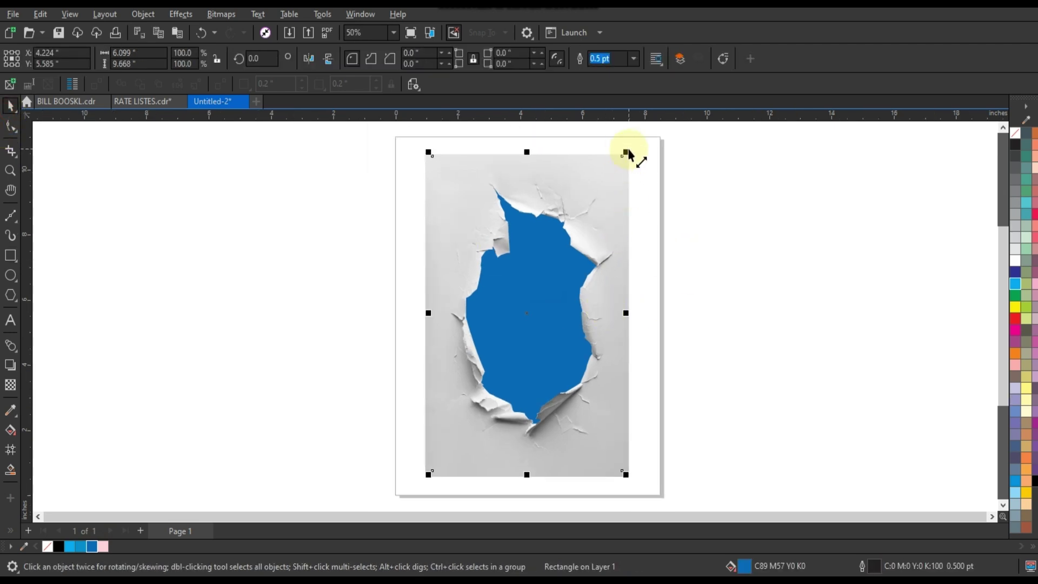
left_click_drag(627, 154, 621, 162)
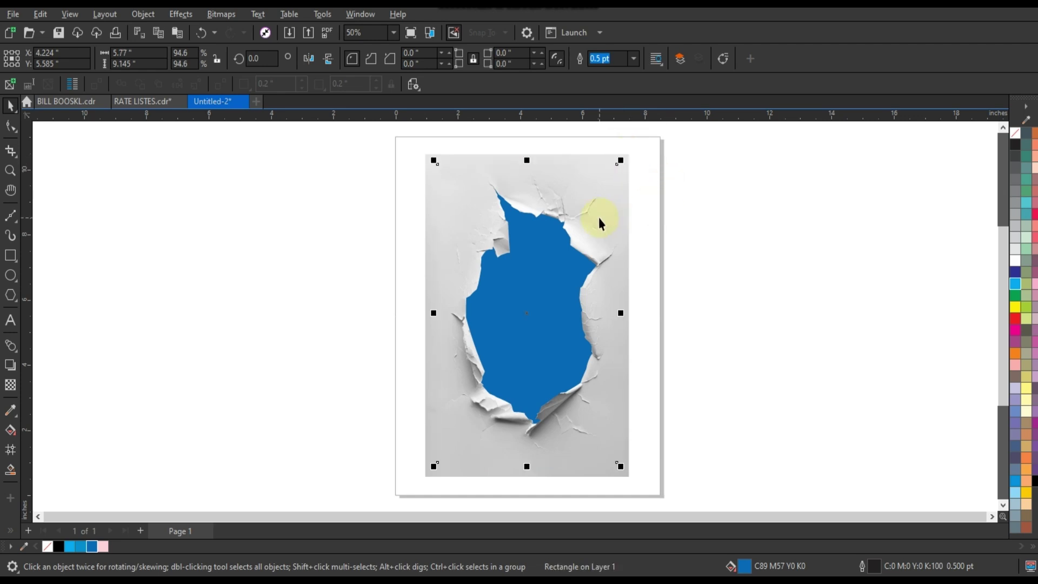
Step: Add a downward drop shadow to the torn-paper image with higher opacity
left_click(11, 365)
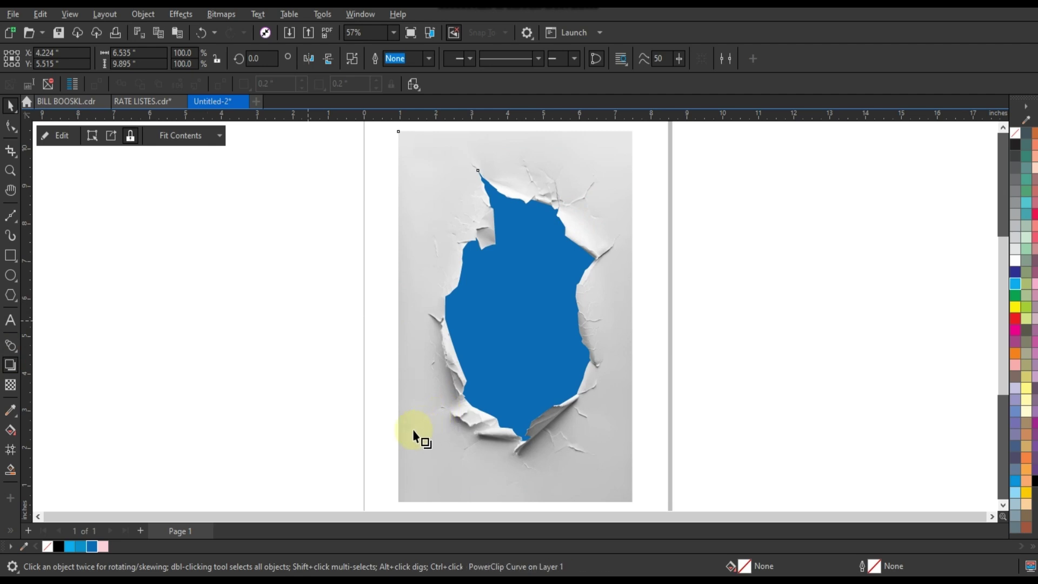
left_click_drag(414, 435, 503, 517)
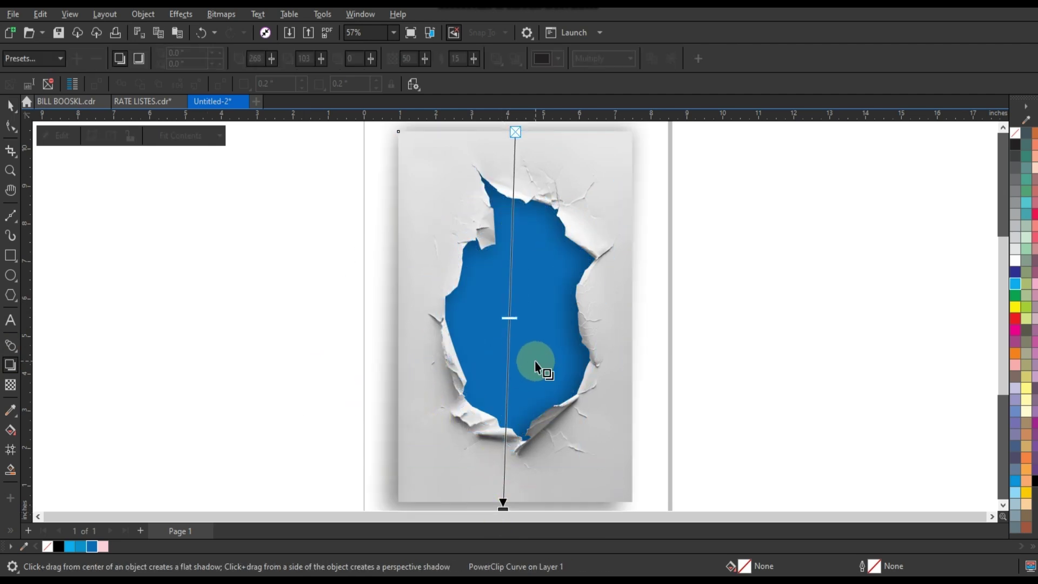
left_click_drag(513, 315, 511, 374)
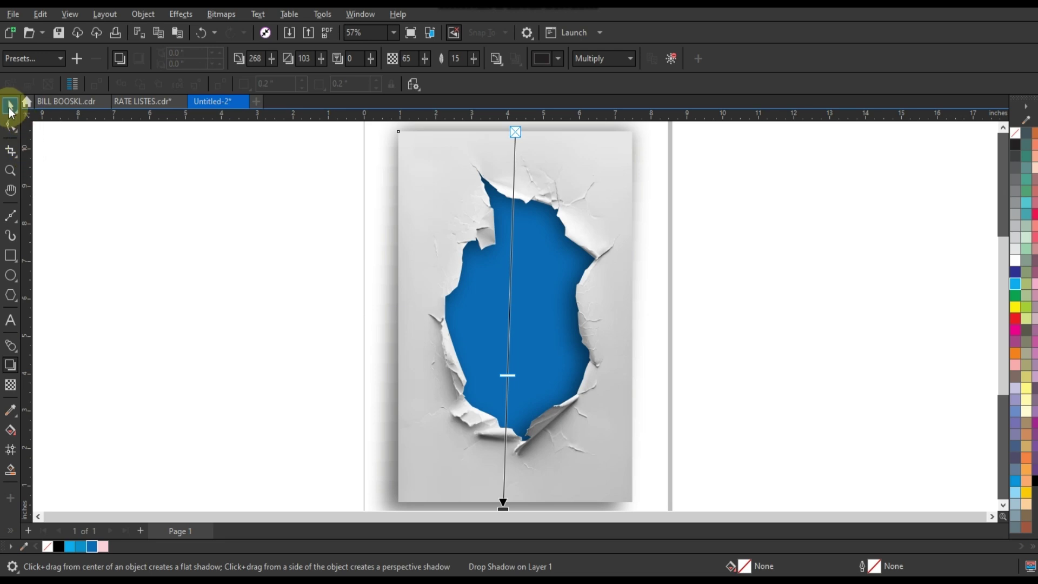
Step: Break the drop shadow apart into its own object
left_click(11, 105)
left_click(144, 15)
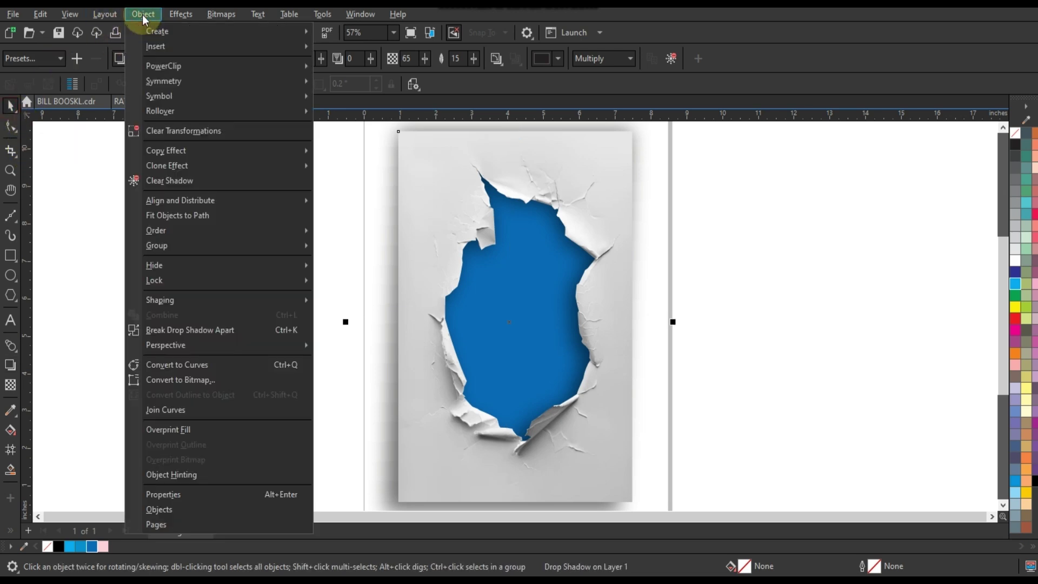
left_click(162, 331)
left_click(388, 420)
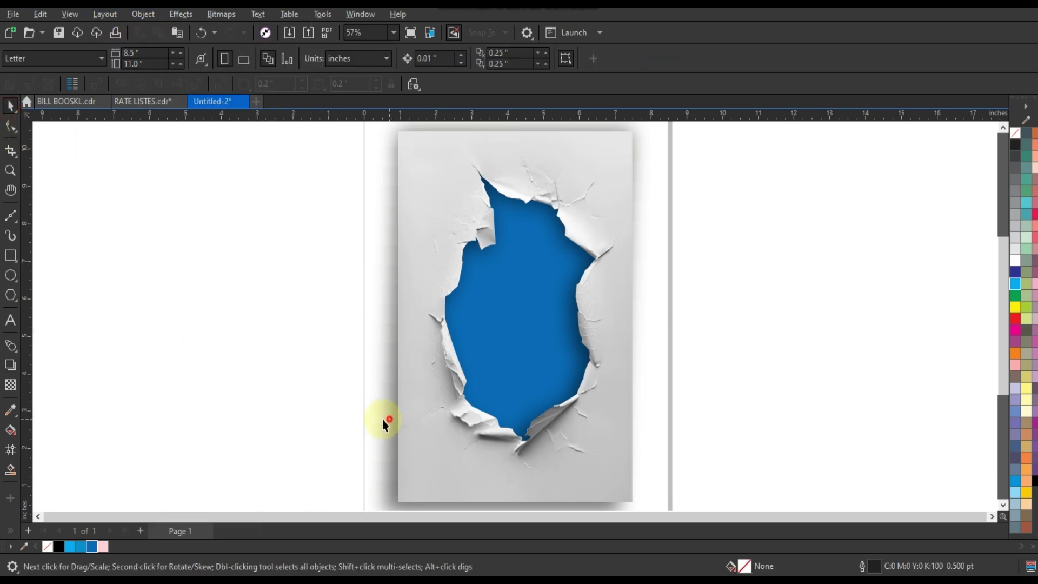
Step: Place the jumping-man photo over the blue hole using the Object menu
key("Escape")
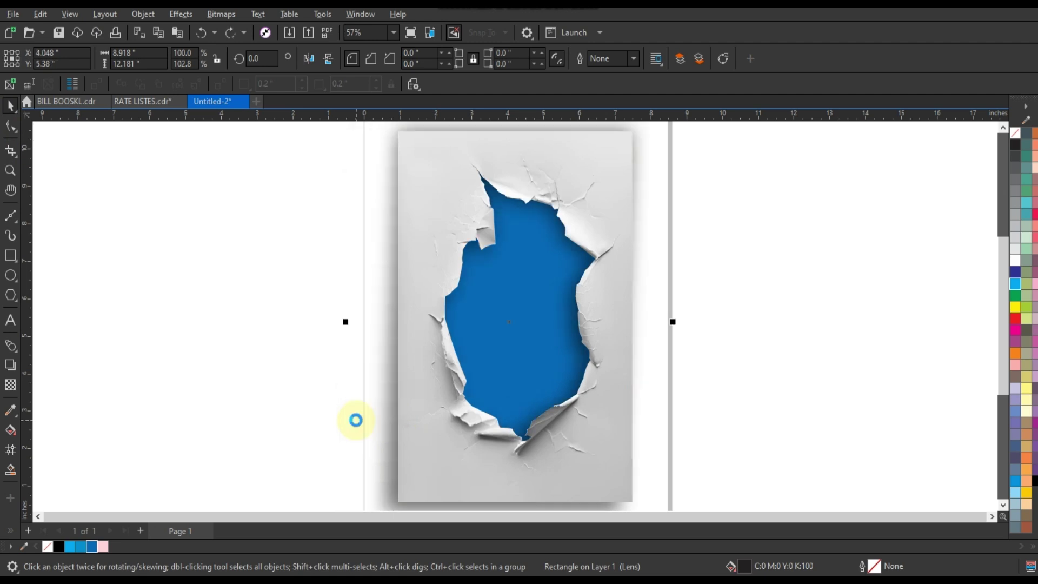
left_click(142, 14)
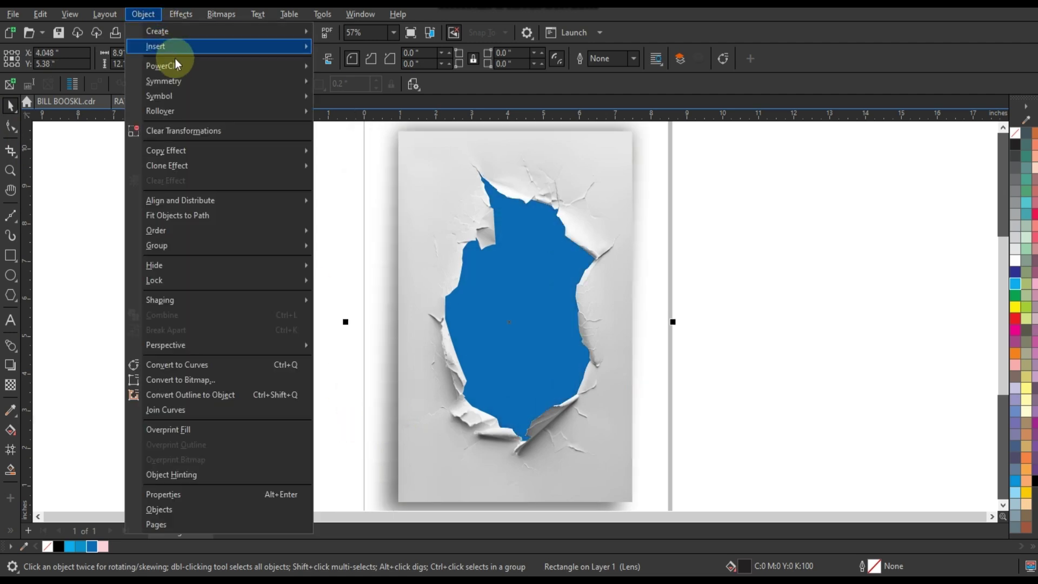
left_click(355, 67)
left_click(516, 324)
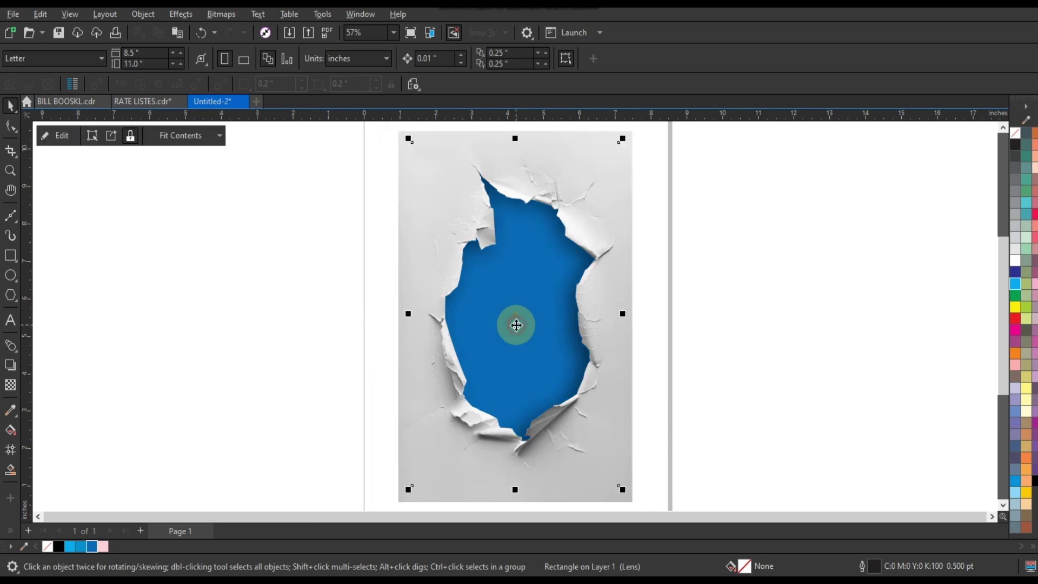
left_click(606, 364)
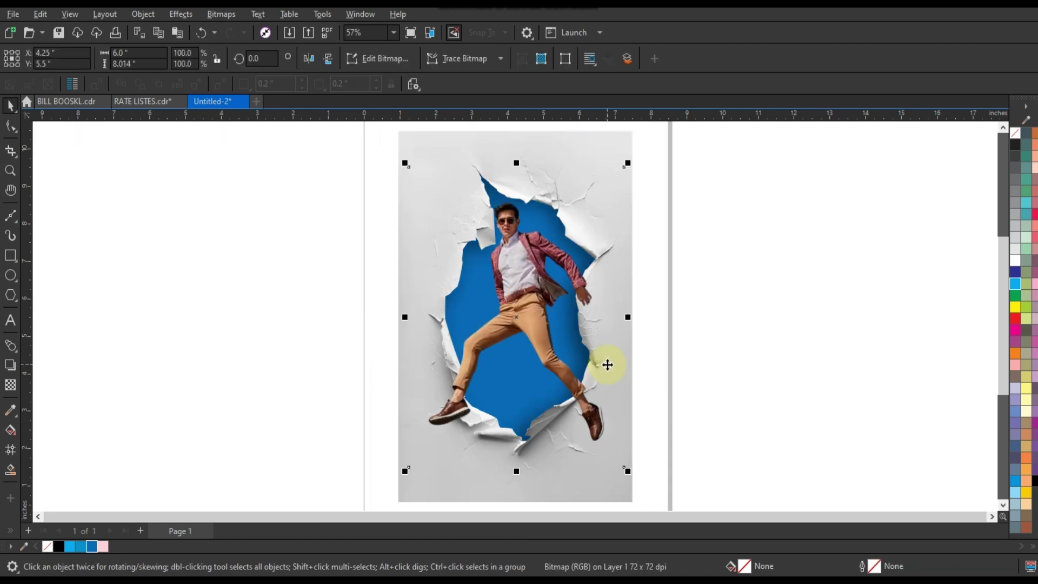
Step: Nudge the jumping-man photo and scale it up to about 118%
left_click_drag(520, 335, 519, 341)
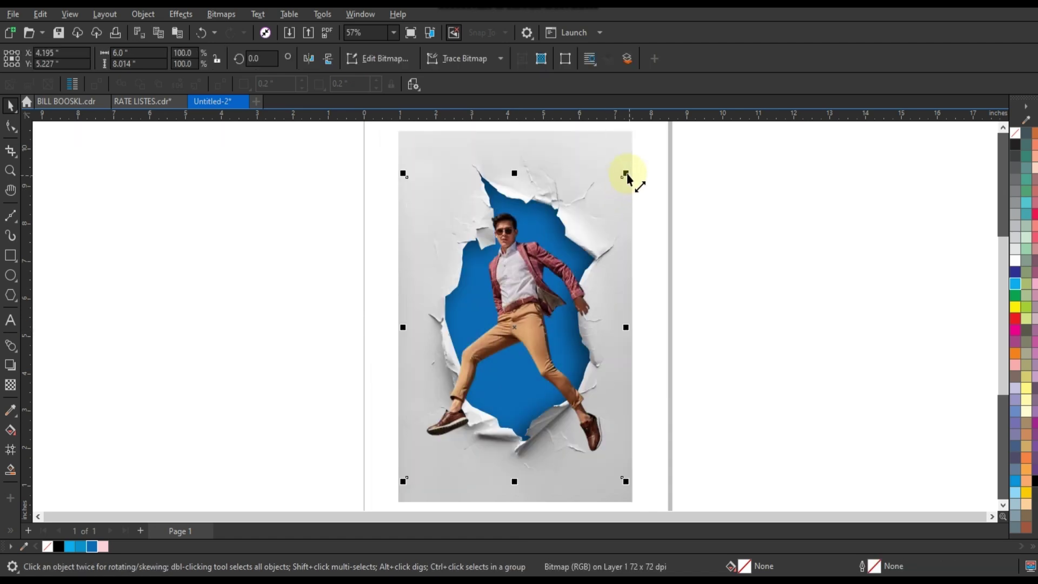
left_click_drag(625, 173, 641, 151)
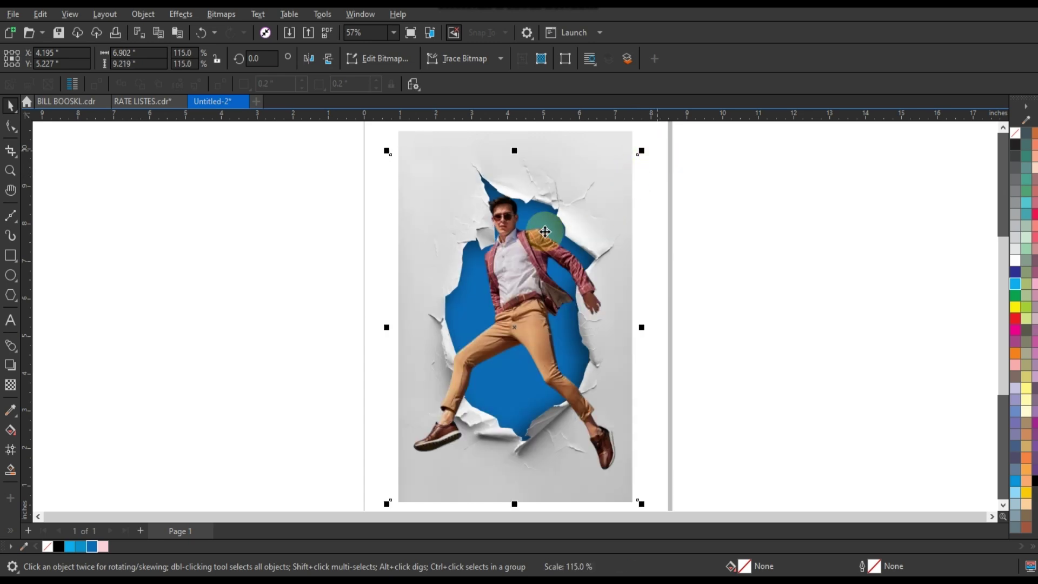
left_click_drag(544, 231, 541, 224)
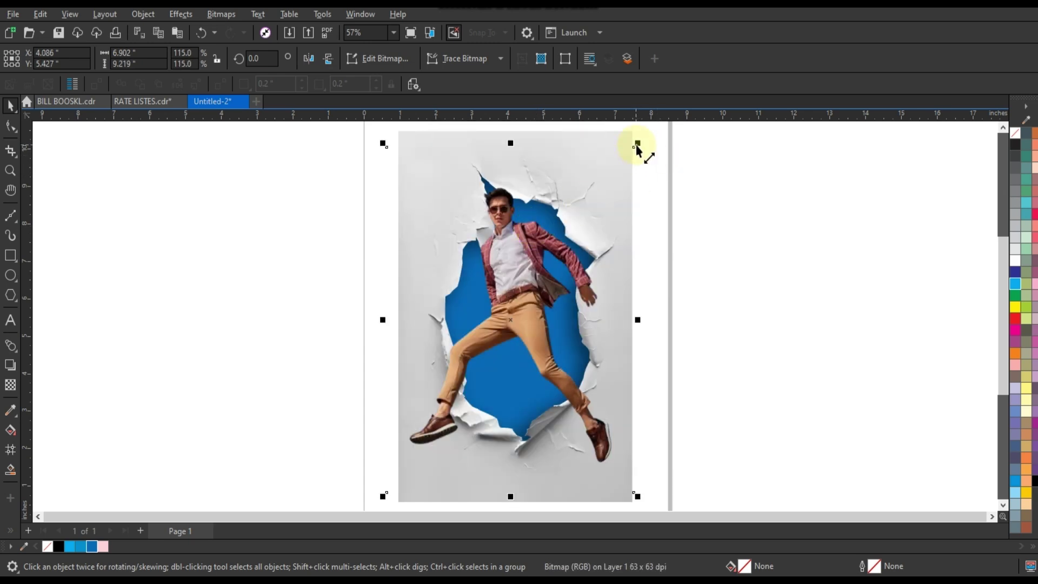
left_click_drag(638, 145, 643, 142)
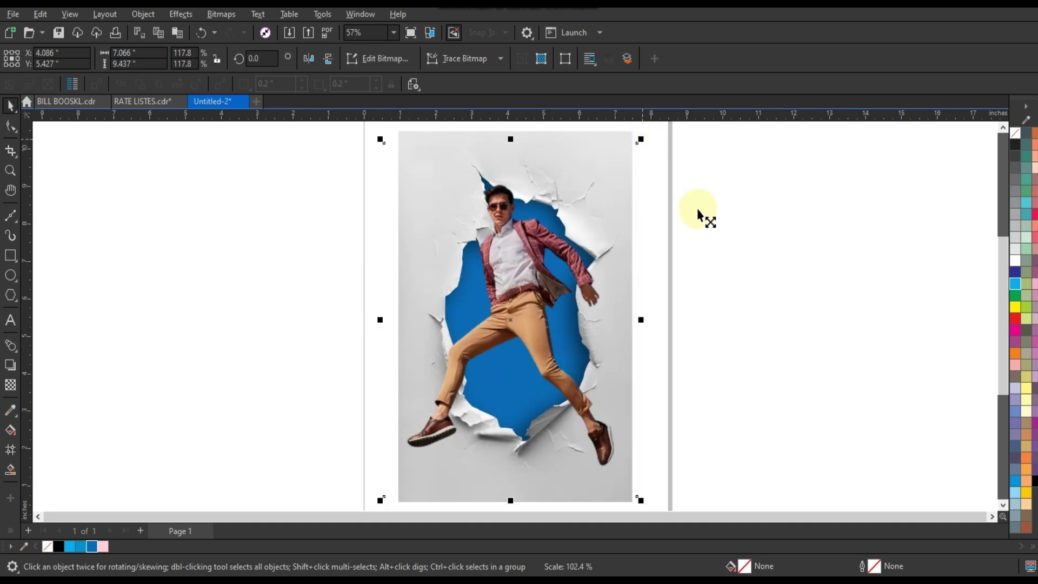
left_click(696, 211)
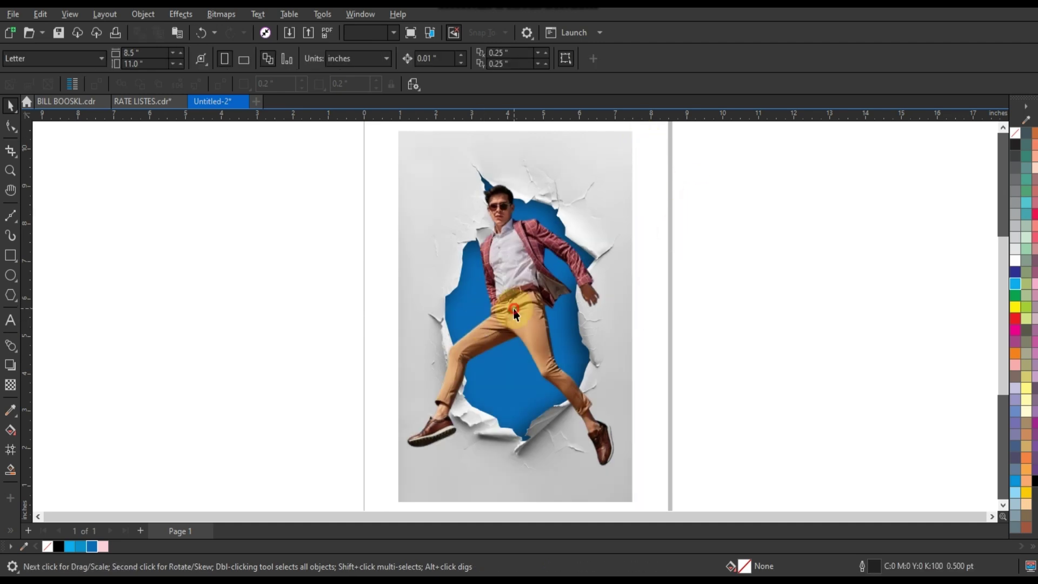
Step: Pull the photo's left and right outline edges inward with the Shape tool
left_click(9, 131)
scroll(589, 316, "down", 1)
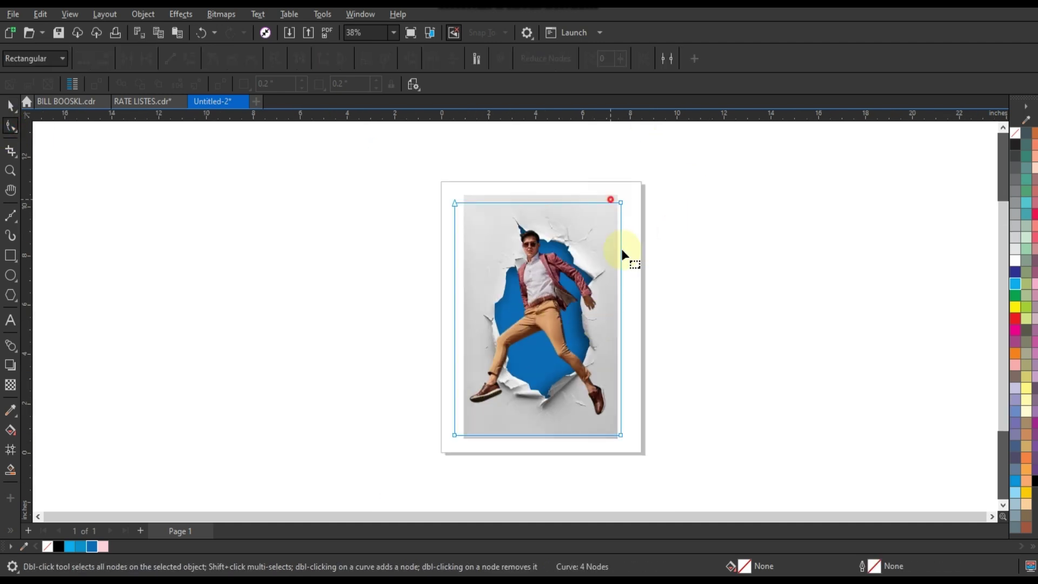
left_click_drag(620, 435, 612, 435)
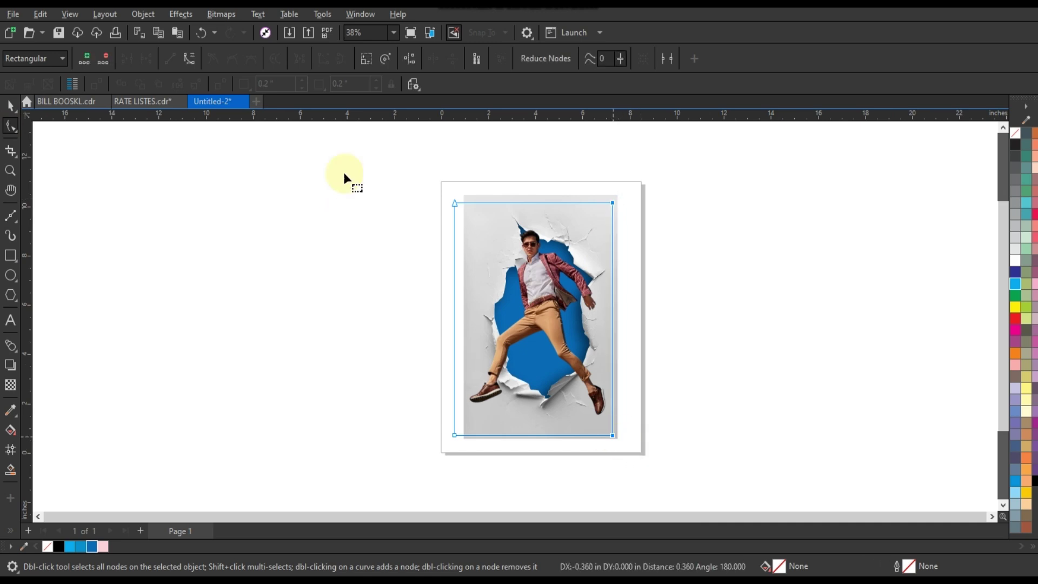
left_click_drag(455, 442, 465, 439)
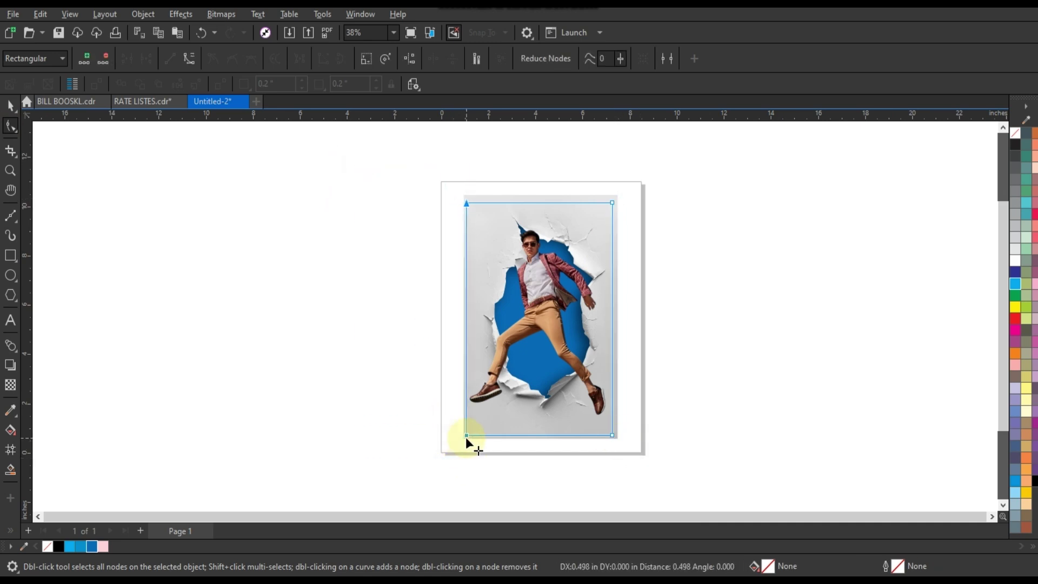
Step: Zoom in on the man's legs and add nodes to cut off the photo's bottom-right corner
left_click(10, 171)
left_click_drag(539, 326, 640, 457)
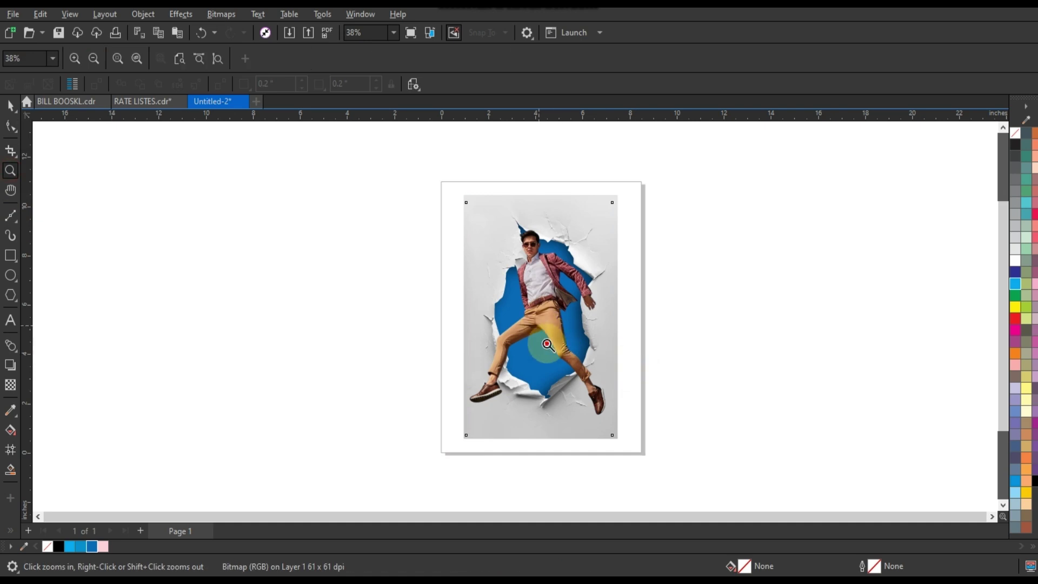
left_click(11, 126)
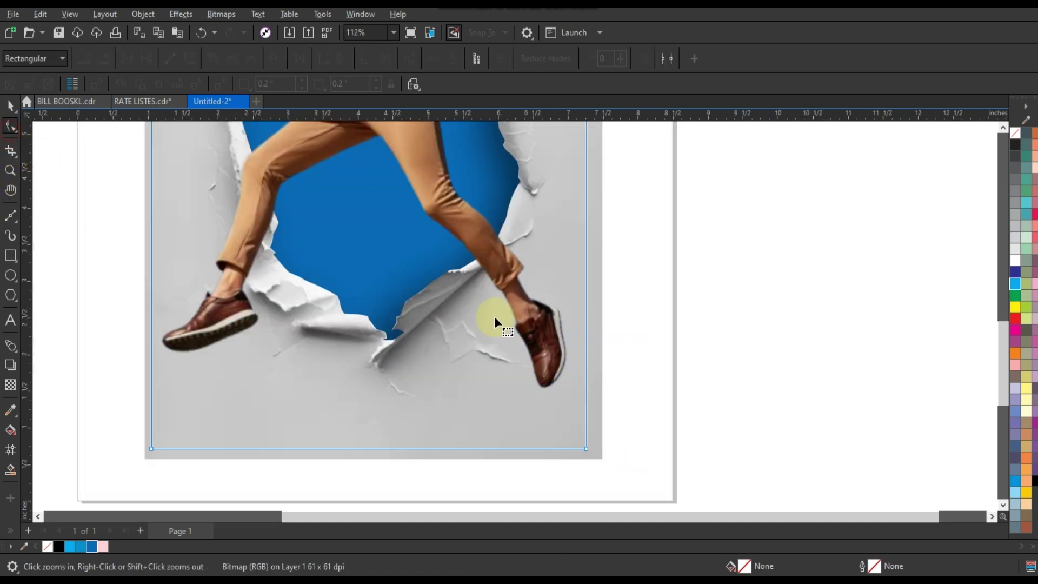
double_click(489, 448)
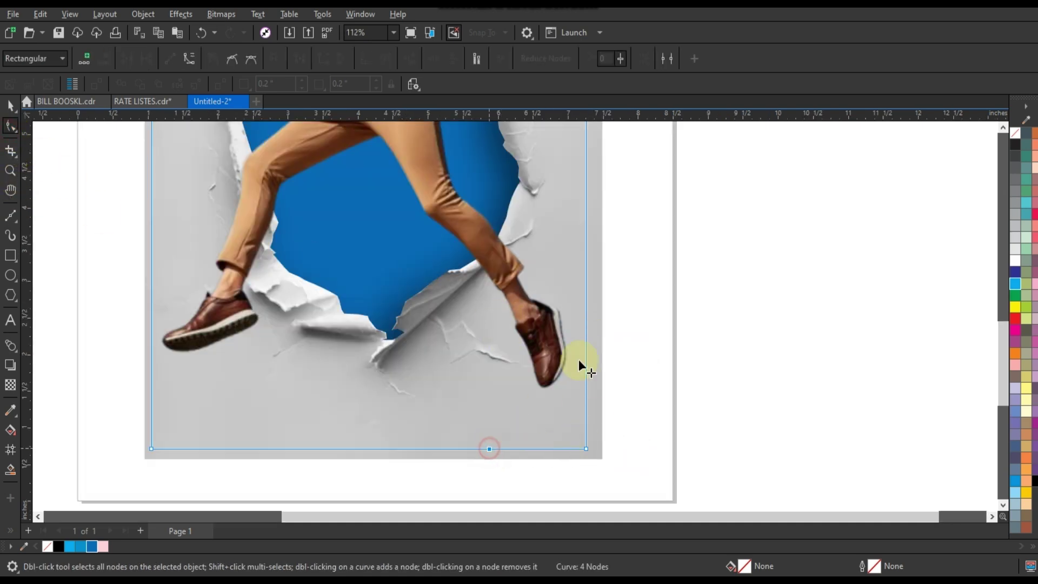
double_click(586, 273)
double_click(585, 448)
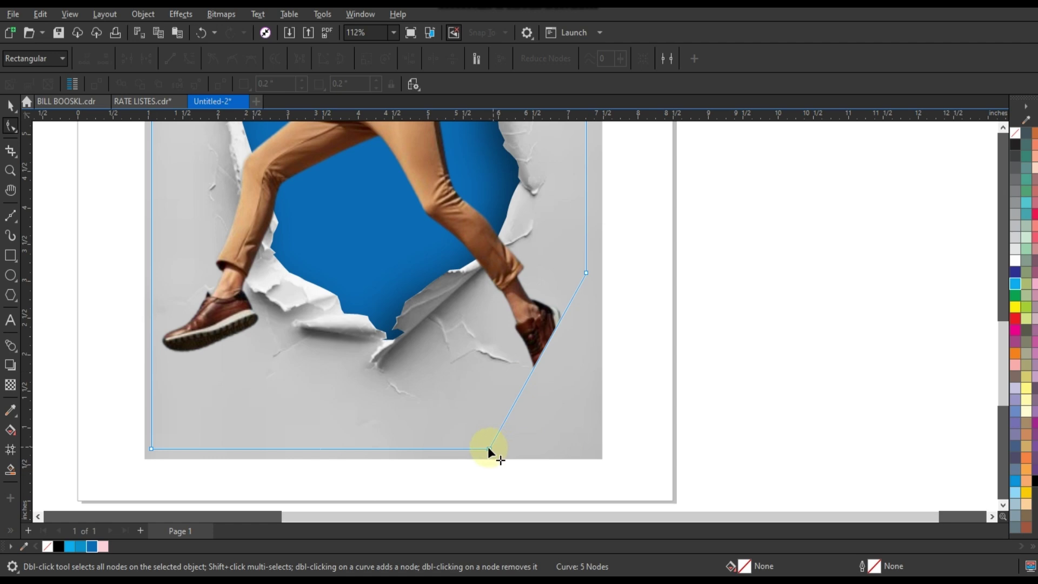
Step: Drag the new cut-edge nodes up along the leg so the right foot disappears
left_click(515, 400)
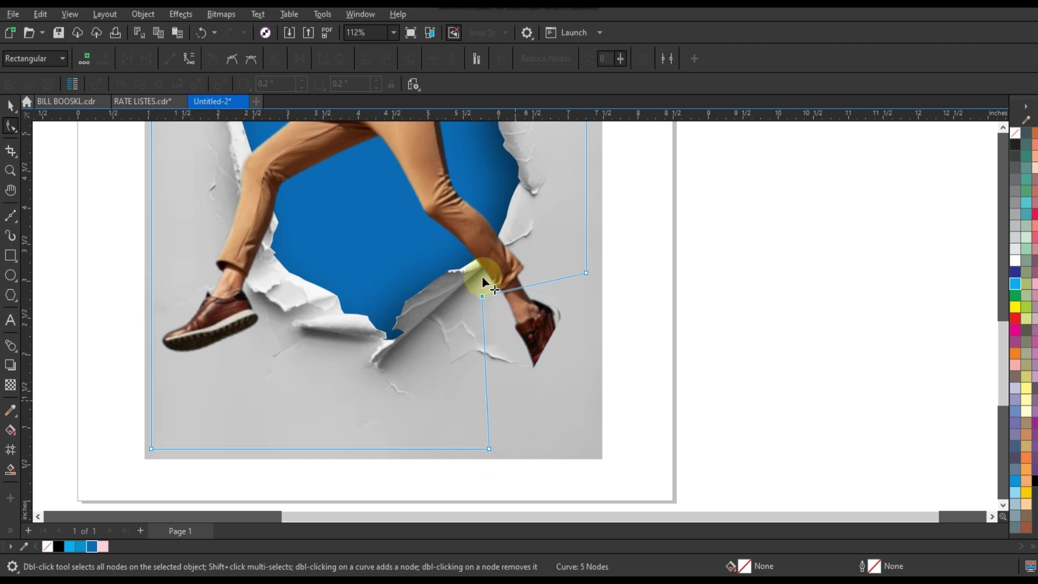
left_click_drag(482, 276, 476, 262)
left_click(578, 270)
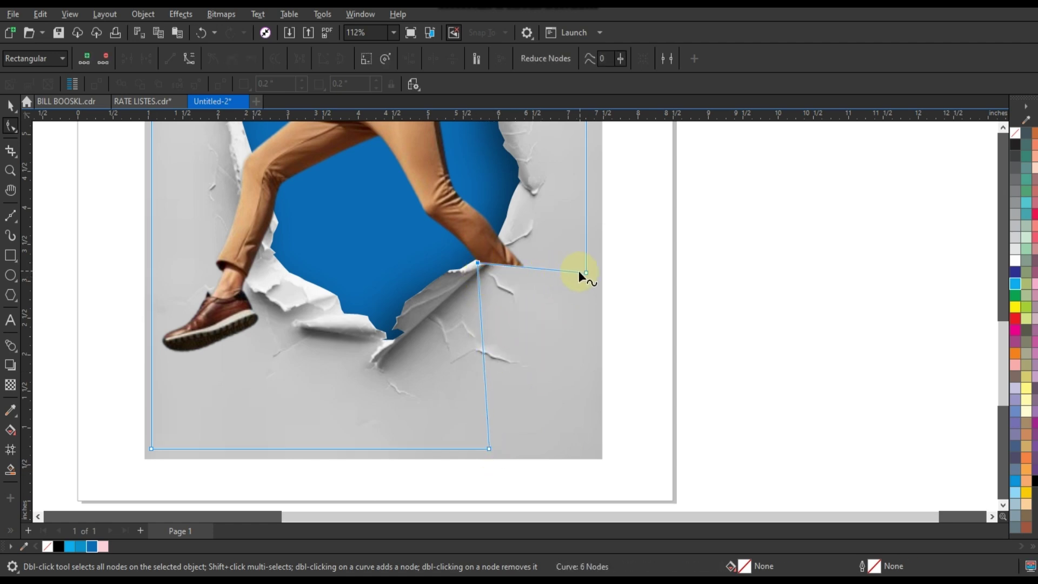
left_click_drag(578, 270, 499, 236)
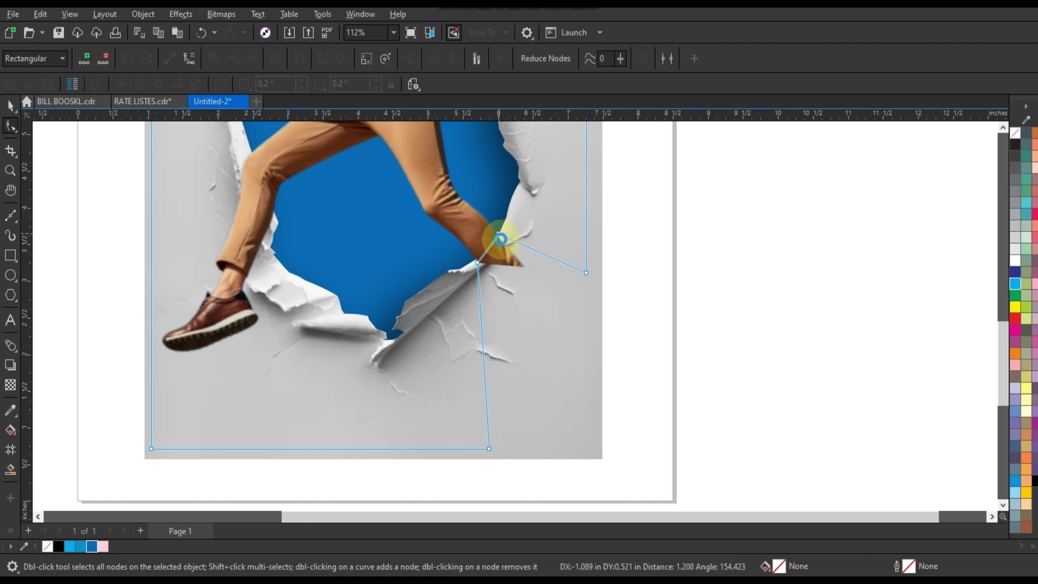
left_click(9, 170)
Step: Zoom in closely and align the cut outline's nodes with the torn paper edge
left_click_drag(417, 204, 596, 278)
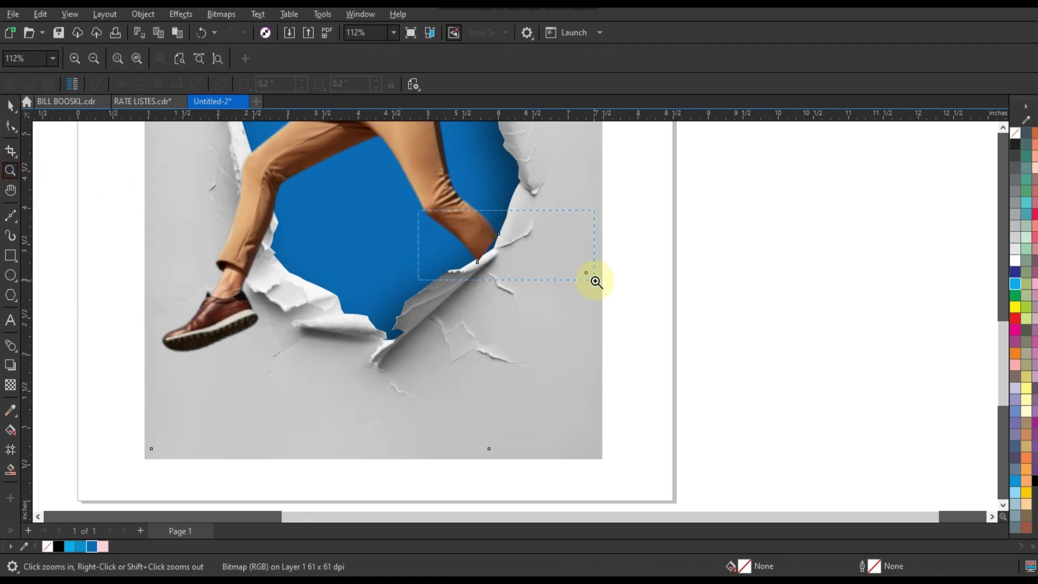
left_click(11, 126)
left_click(436, 308)
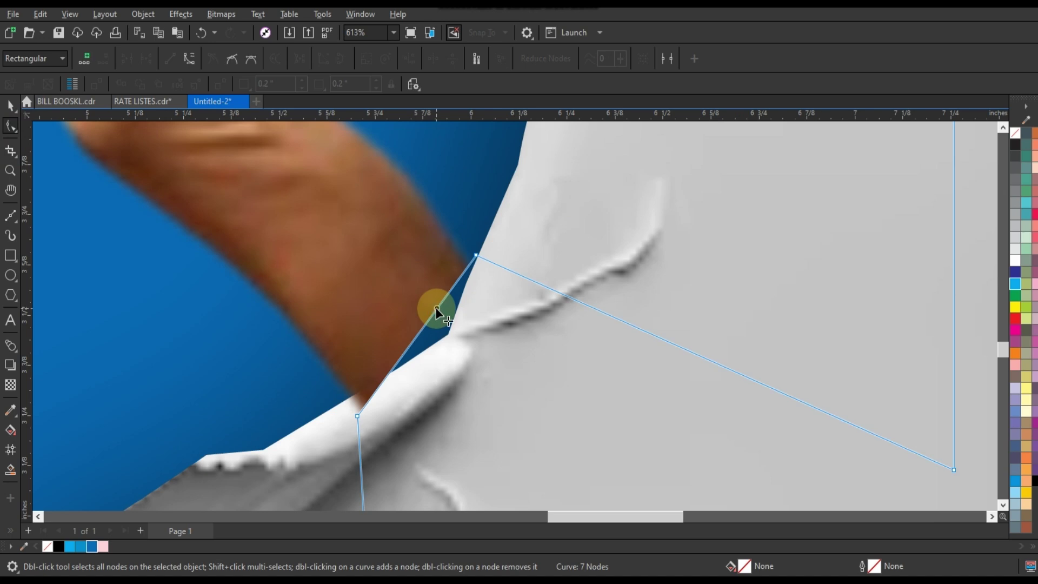
left_click_drag(445, 326, 446, 332)
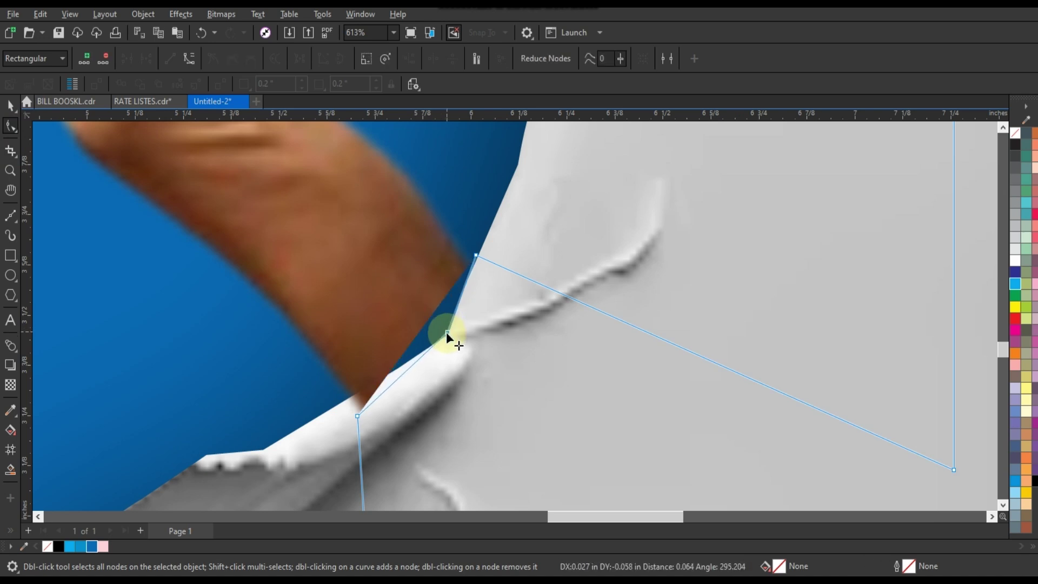
left_click(475, 254)
left_click(357, 416)
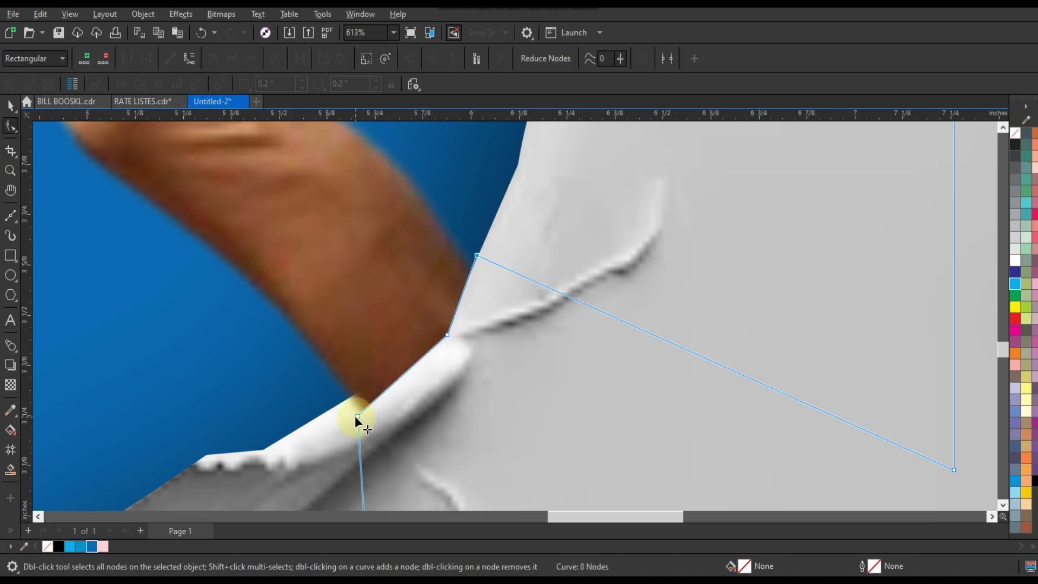
left_click_drag(352, 408, 347, 396)
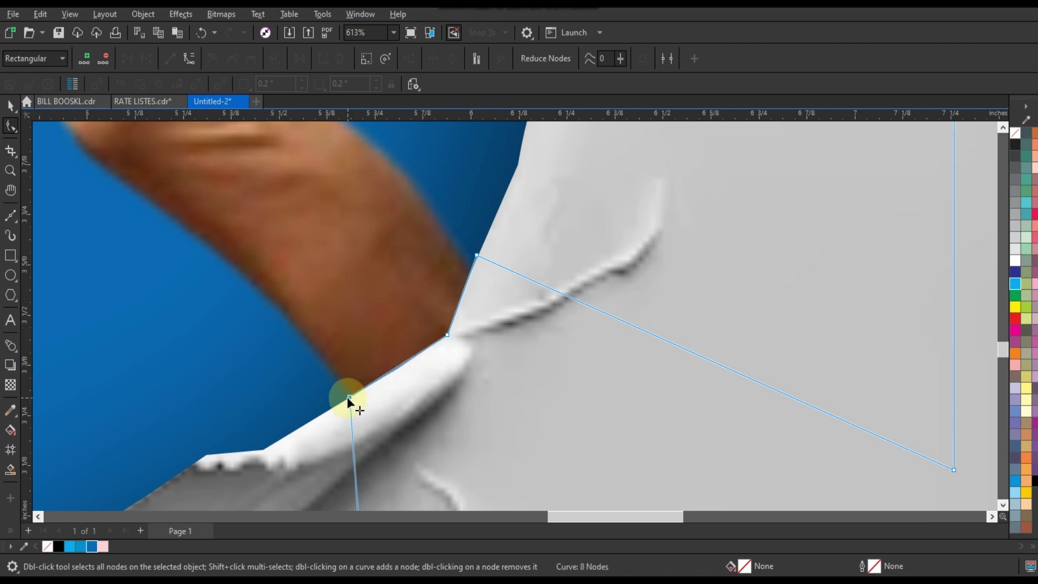
Step: Deselect the photo and zoom back out to view the whole composition
left_click(455, 345)
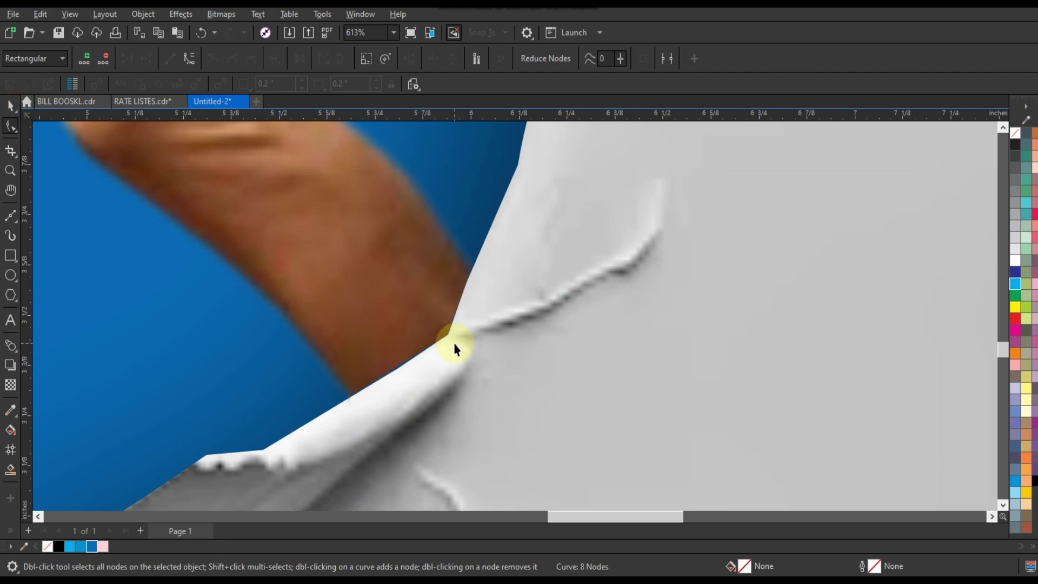
key("space")
scroll(453, 344, "down", 2)
scroll(471, 355, "down", 2)
scroll(480, 358, "down", 1)
scroll(618, 373, "down", 1)
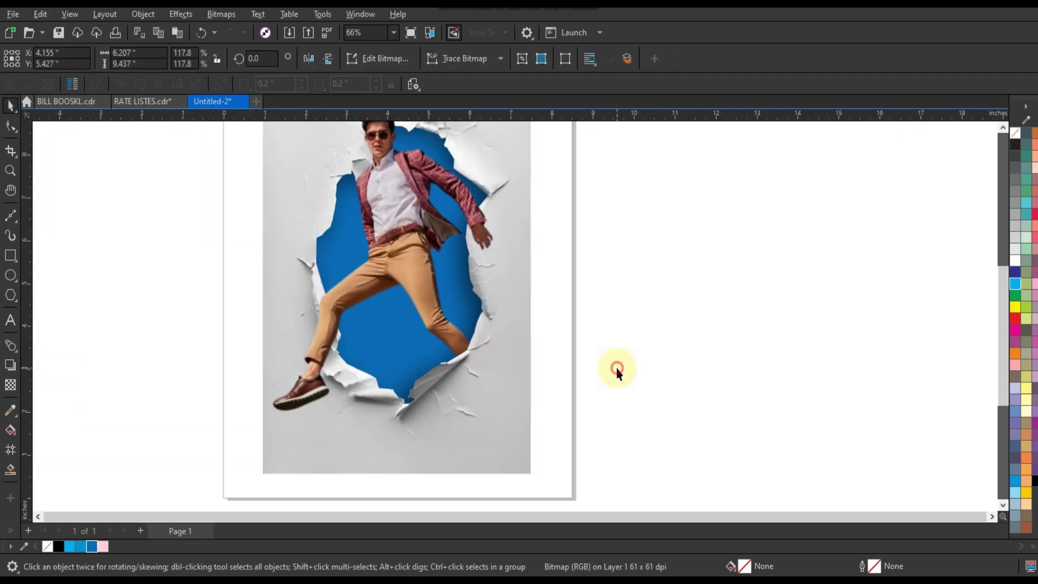
left_click(617, 373)
scroll(616, 374, "down", 1)
Step: Start a STAND UP text line to the left of the page
key("ctrl+a")
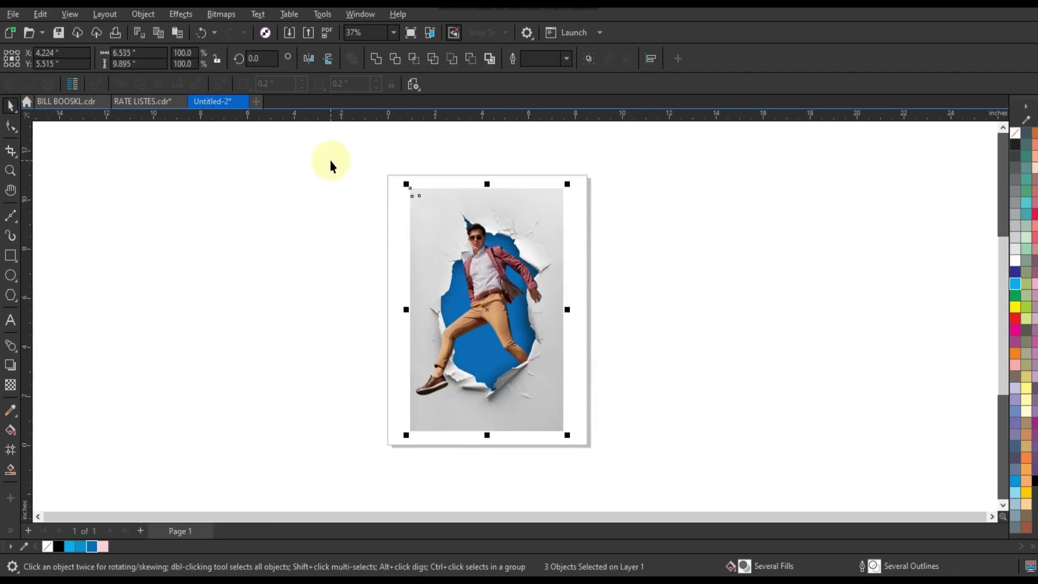
key("shift+F2")
left_click(254, 191)
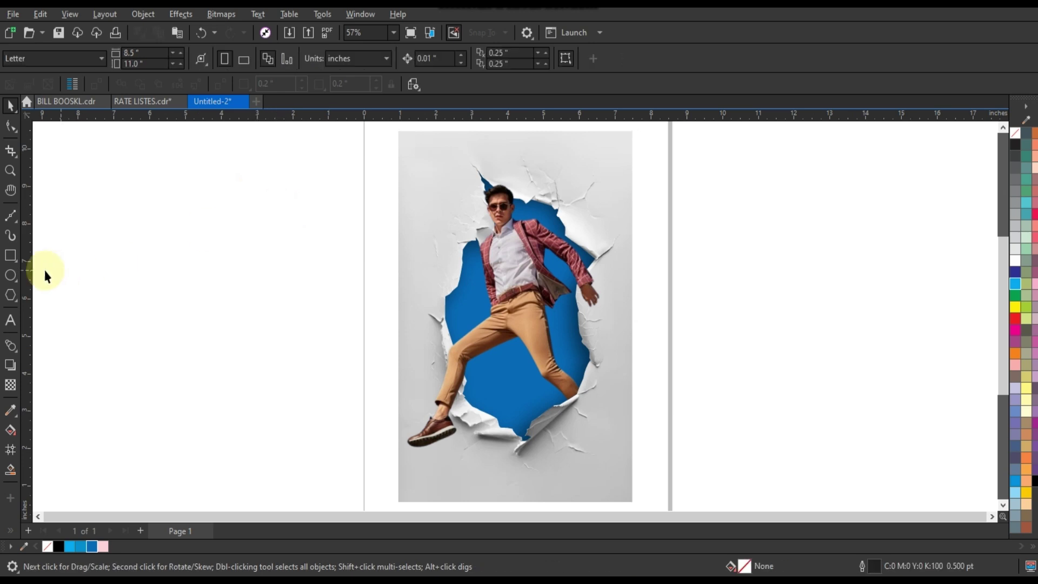
left_click(11, 320)
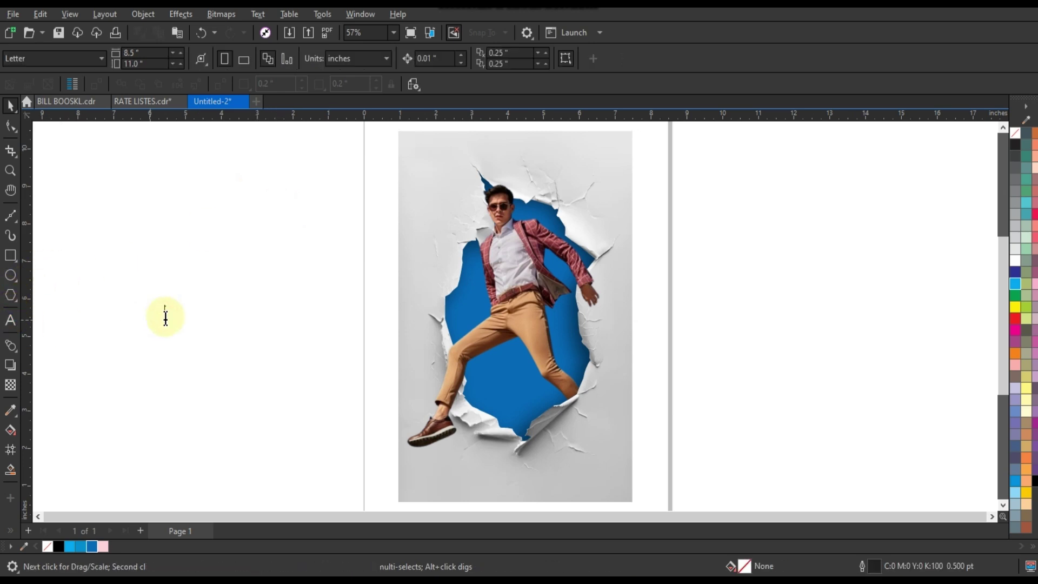
left_click(166, 316)
type("STAND UP")
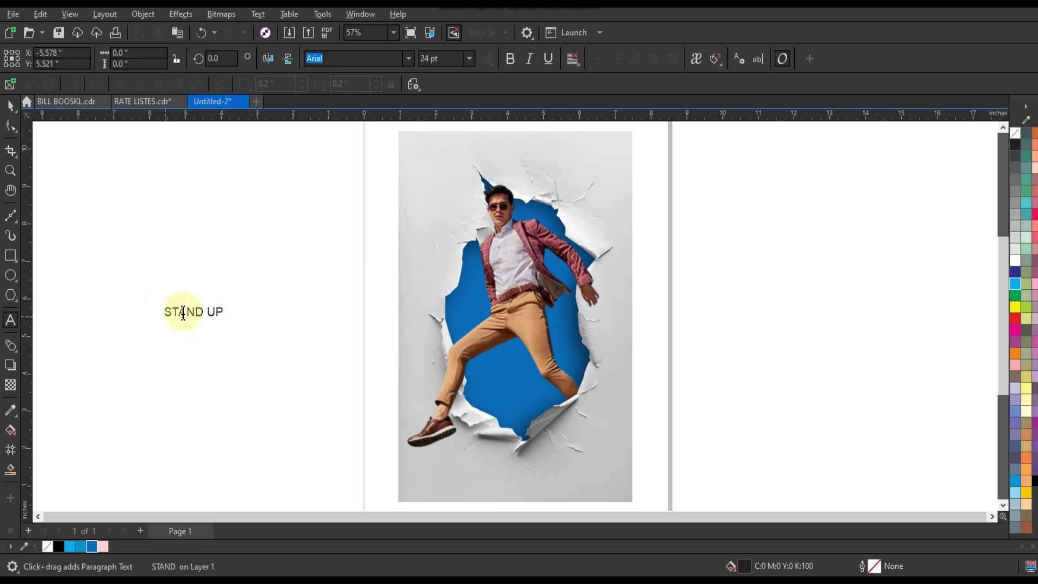
Step: Change the STAND UP text font to Bahnschrift condensed
left_click(10, 106)
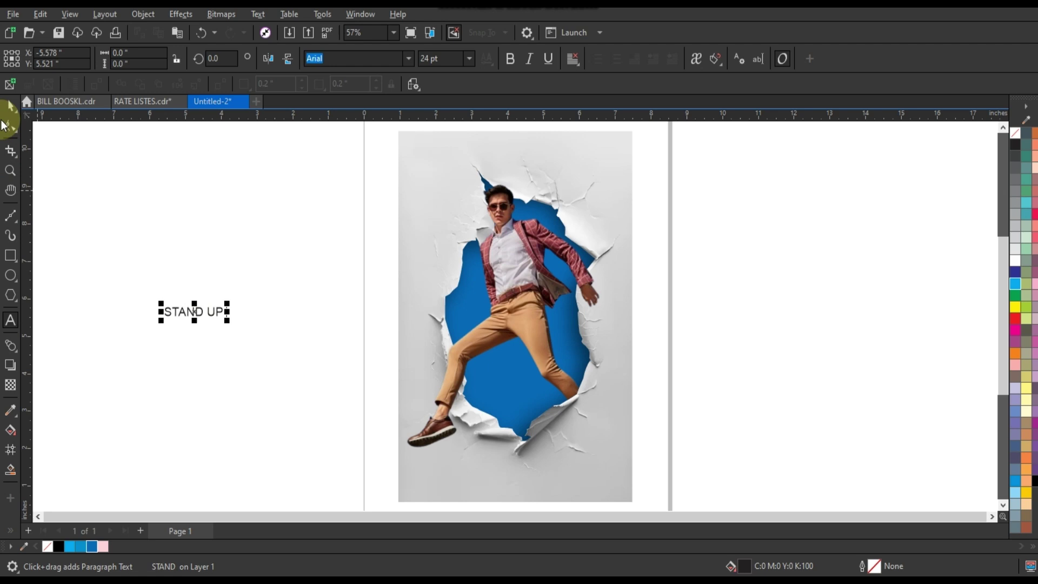
left_click(413, 59)
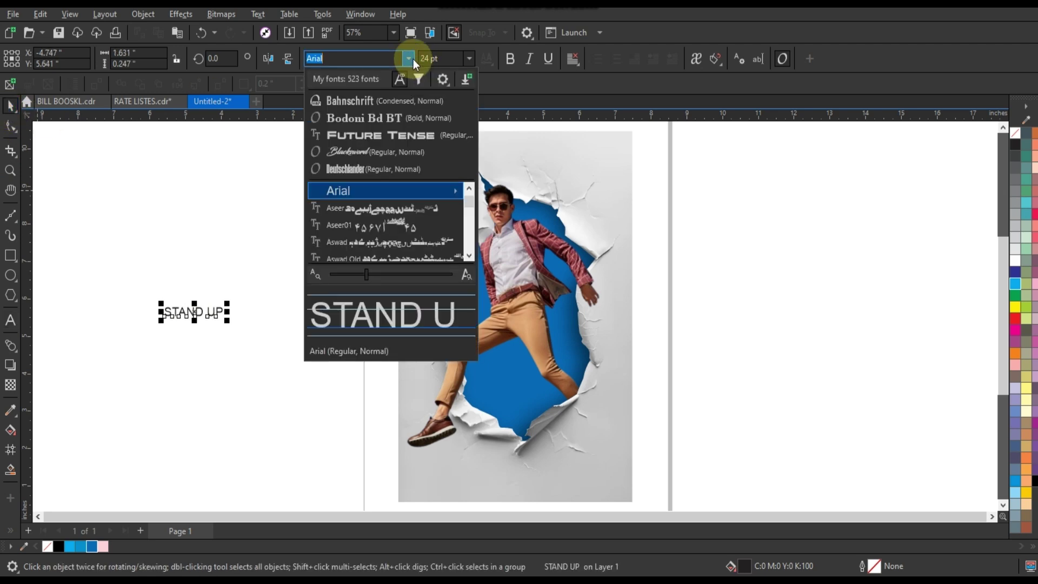
left_click(383, 95)
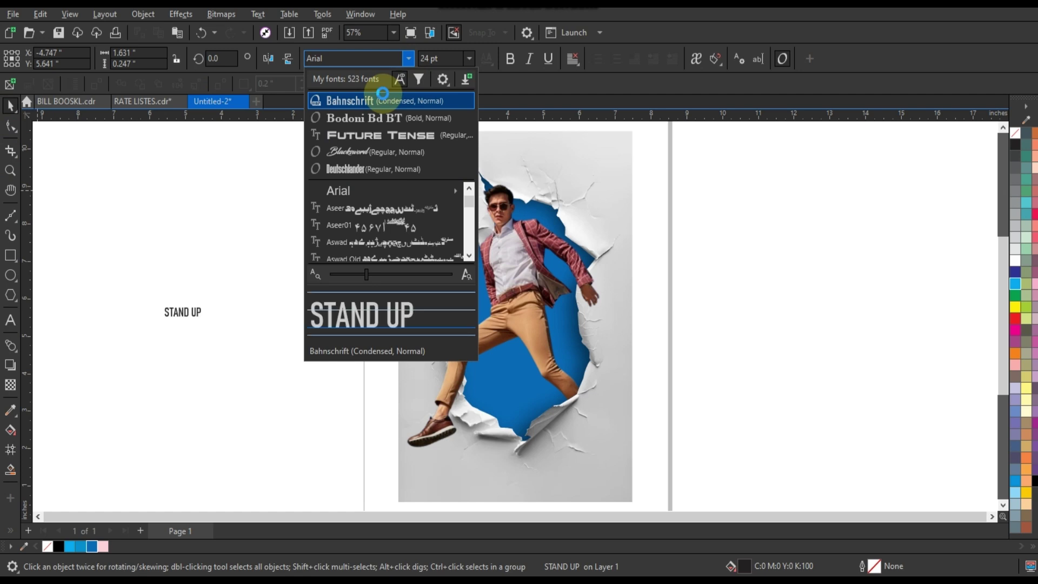
left_click(383, 95)
Step: Enlarge STAND UP to about twice its size (about 51 pt) and move it higher
left_click(201, 309)
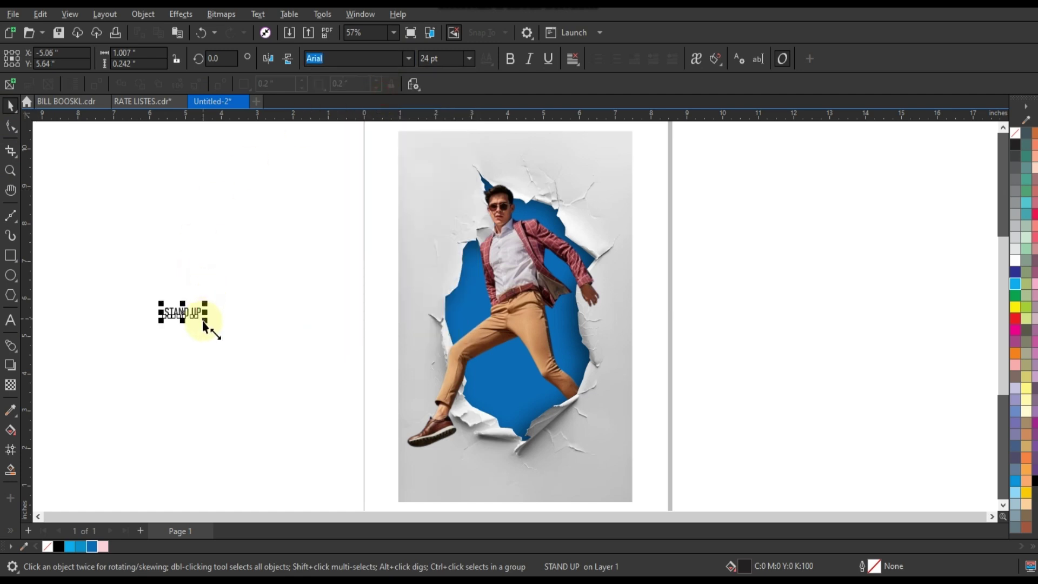
type("Bahnschrift")
left_click_drag(231, 345, 255, 358)
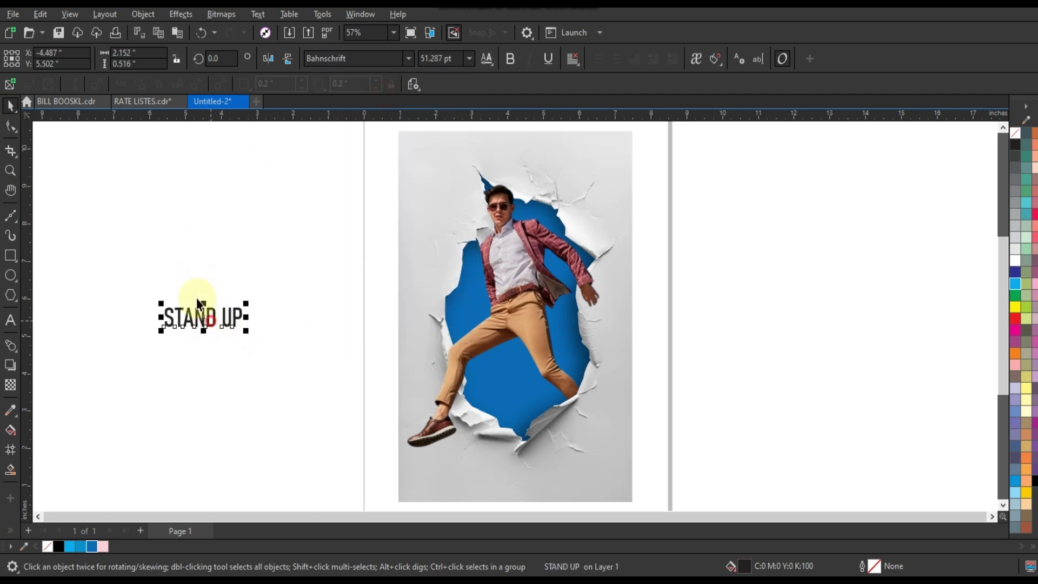
left_click(200, 330)
left_click_drag(200, 329, 273, 222)
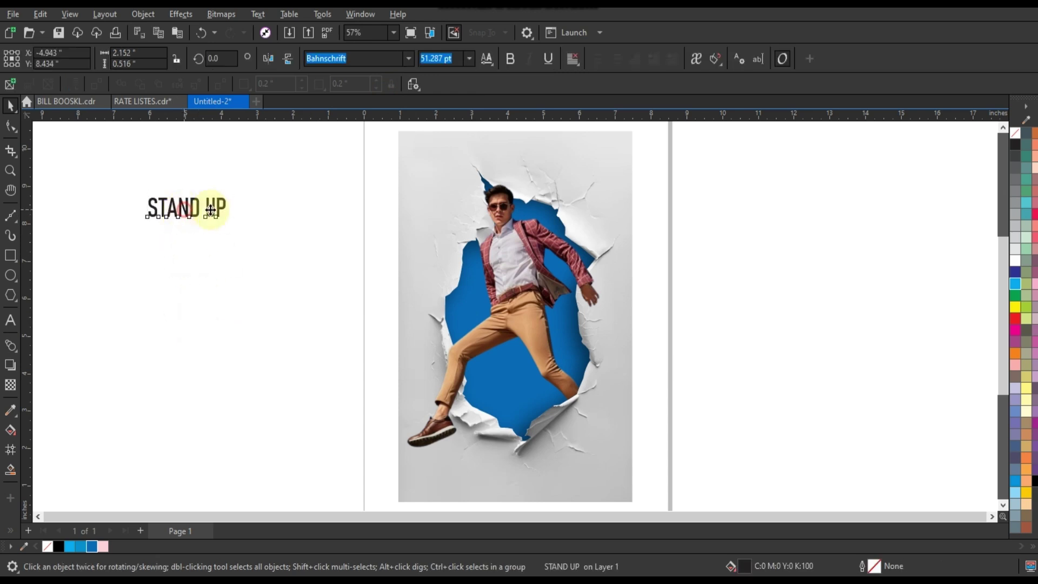
Step: Duplicate STAND UP into a row of five copies and shift the row left
key("ctrl+d")
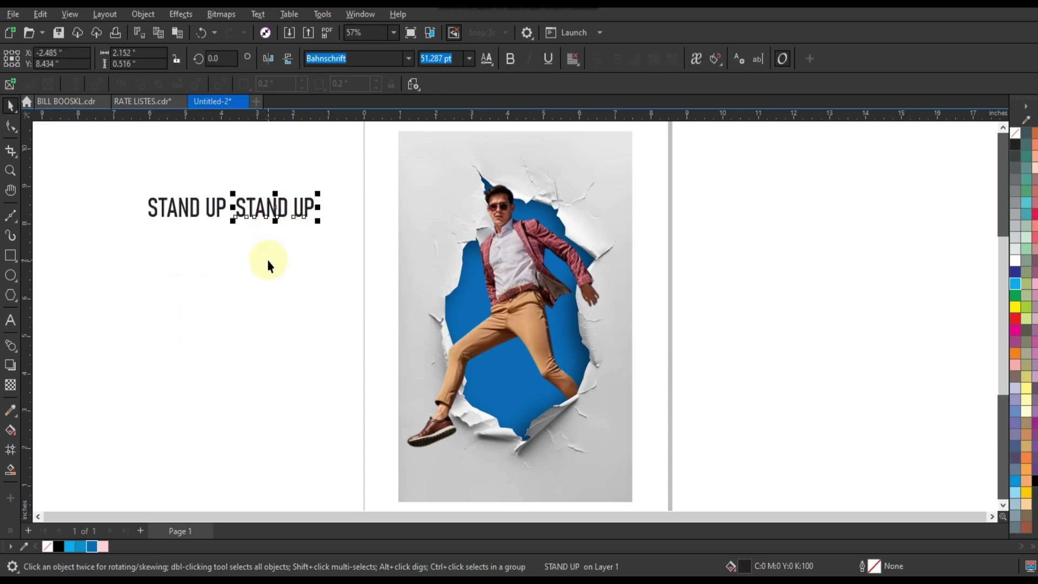
key("ctrl+d")
key("ctrl+d")
key("ctrl+d")
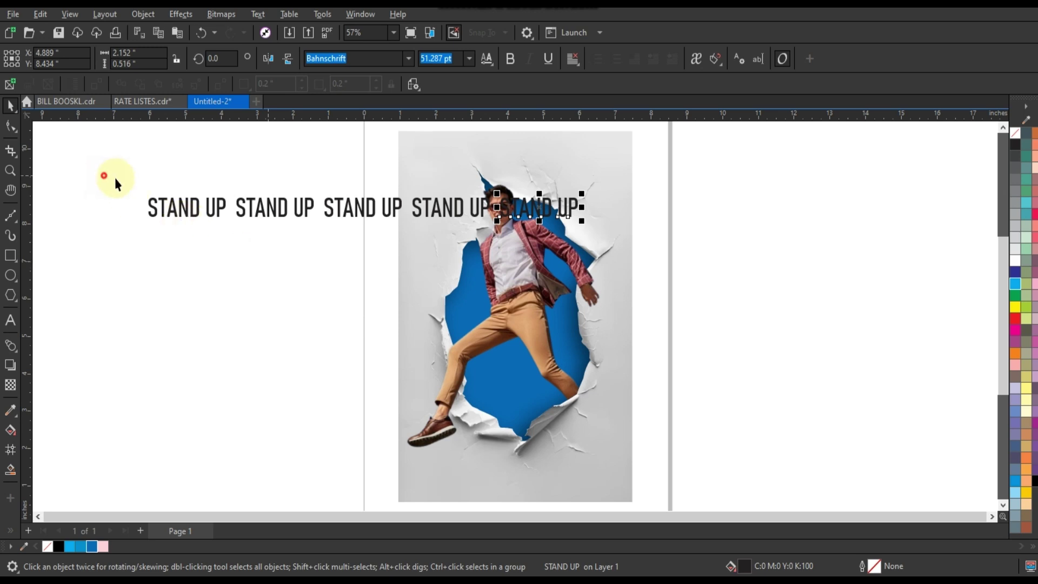
left_click_drag(104, 175, 586, 232)
mouse_move(371, 205)
left_mouse_down()
mouse_move(299, 206)
mouse_move(301, 232)
left_mouse_up()
Step: Repeat the duplicate with Ctrl+R to stack about 18 rows, then select the whole block
scroll(358, 321, "down", 1)
key("ctrl+r")
key("ctrl+r")
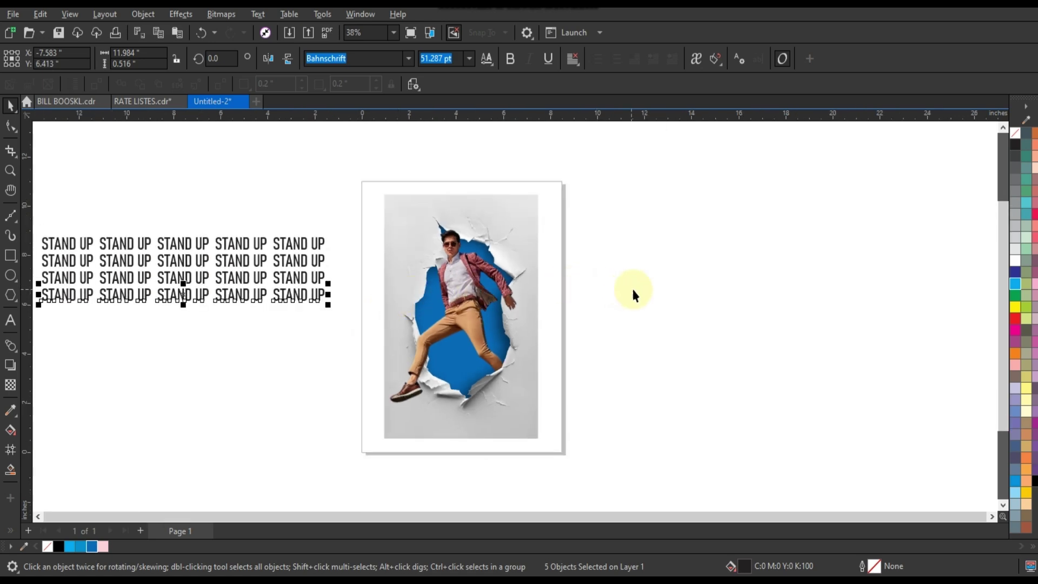
scroll(665, 271, "down", 1)
key("ctrl+r")
key("ctrl+r")
key("ctrl+r")
key("ctrl+r")
key("ctrl+r")
key("ctrl+r")
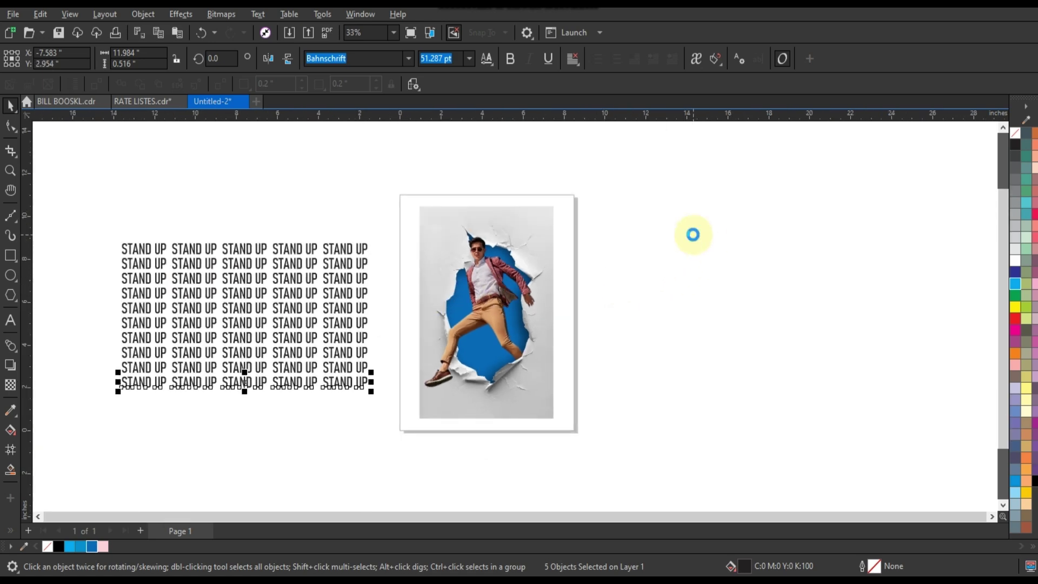
key("ctrl+r")
key("ctrl+r")
key("ctrl+r")
key("ctrl+r")
key("ctrl+r")
key("ctrl+r")
key("ctrl+r")
scroll(520, 212, "down", 1)
scroll(519, 212, "down", 1)
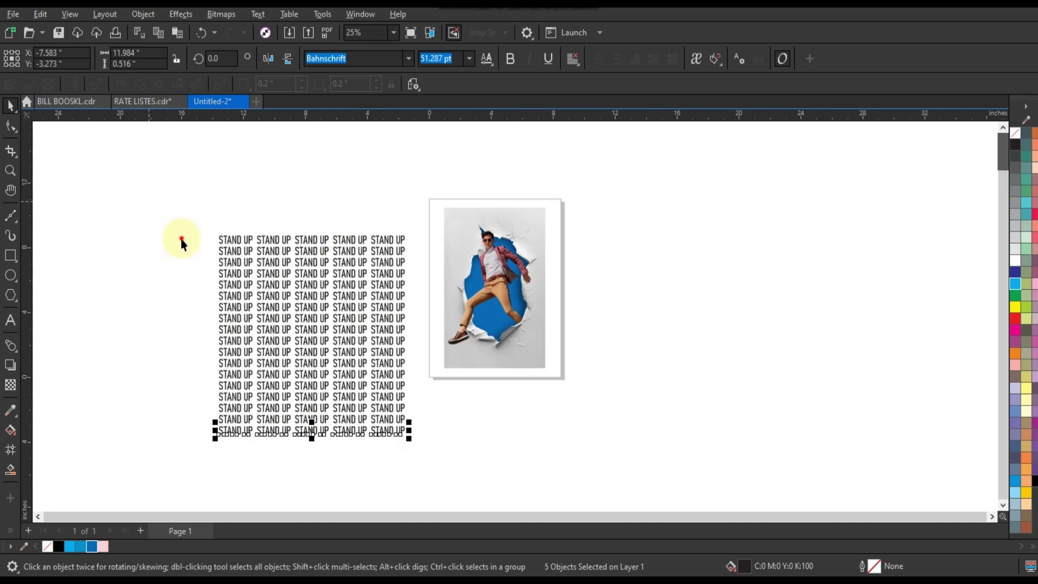
left_click_drag(151, 201, 414, 452)
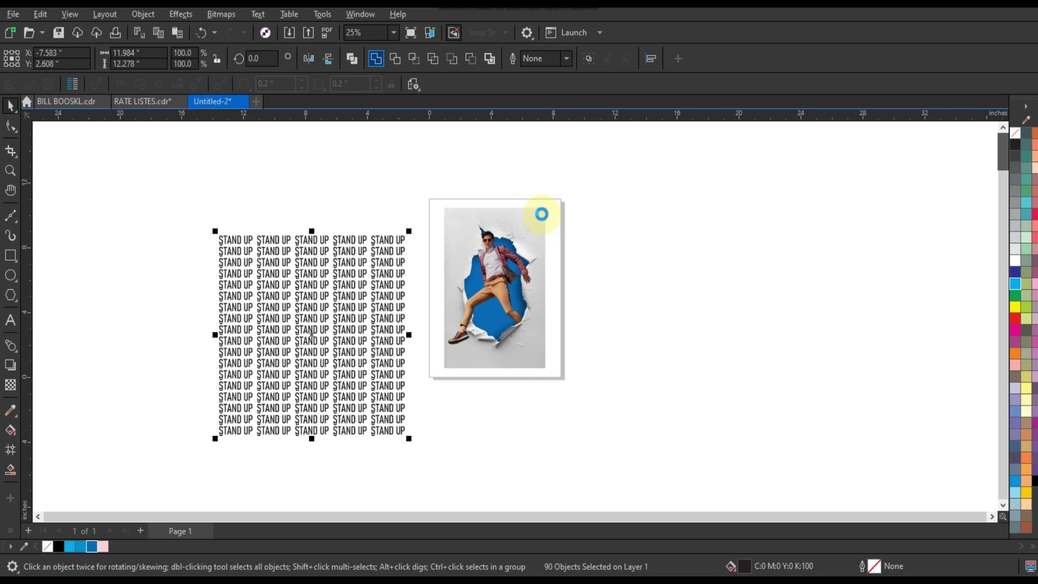
Step: Centre the STAND UP block on the page, scale it to 88%, and colour it blue
key("c")
key("e")
key("shift+F2")
key("Escape")
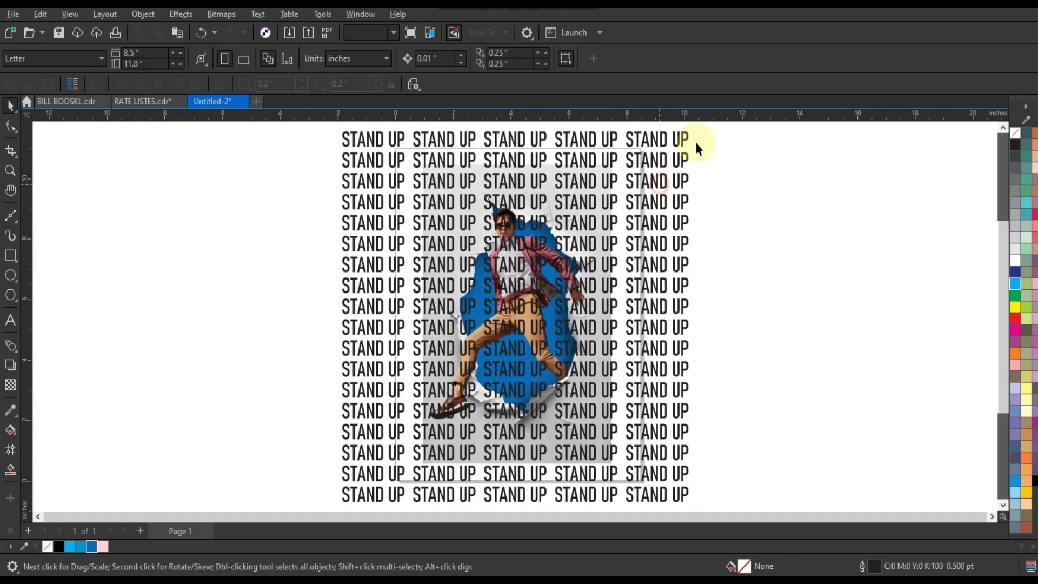
left_click(697, 148)
left_click_drag(692, 133, 675, 150)
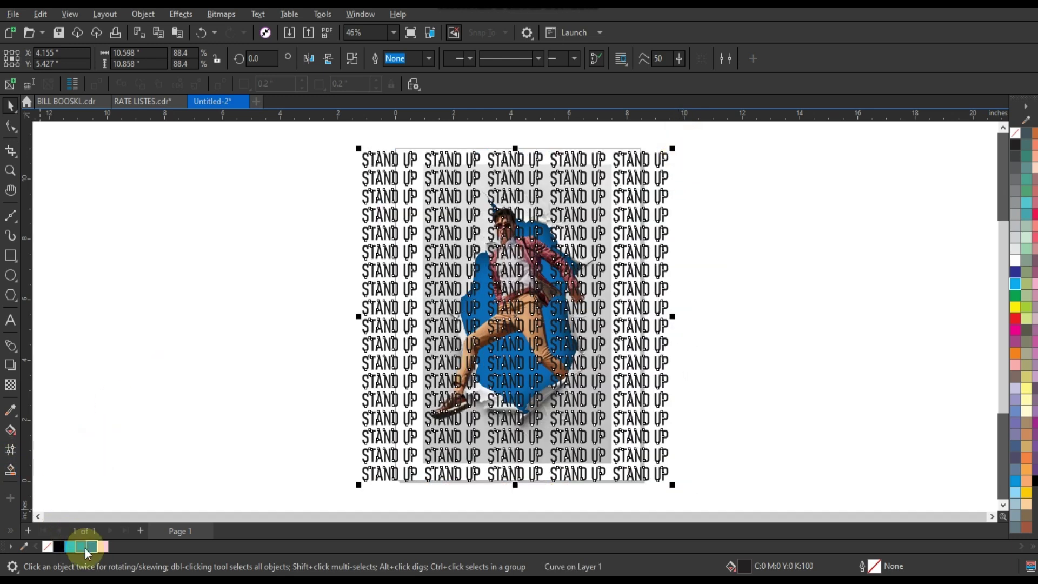
left_click(87, 547)
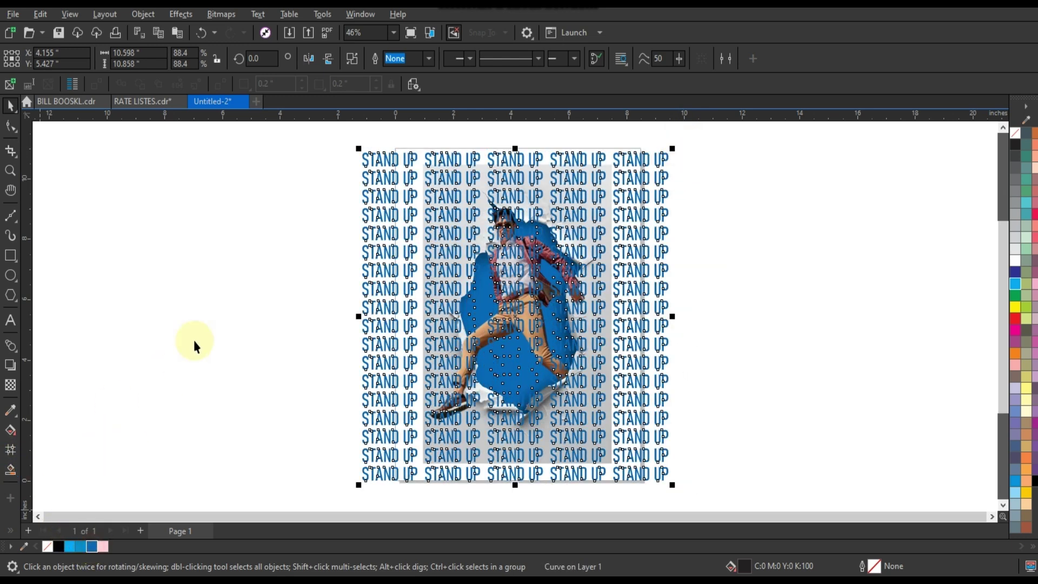
left_click(766, 339)
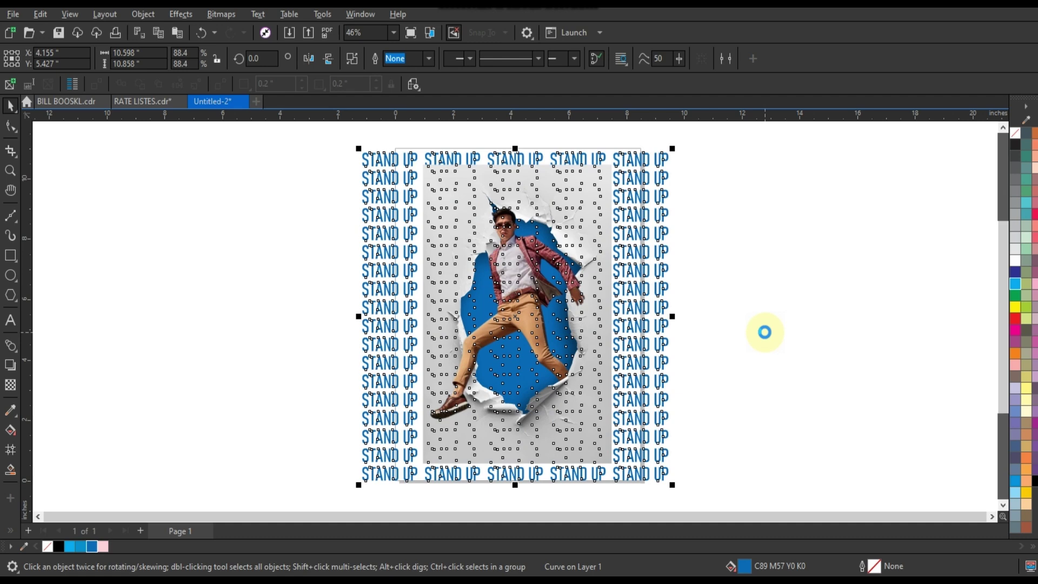
Step: PowerClip the blue STAND UP block inside the torn-paper photo frame
left_click(663, 255)
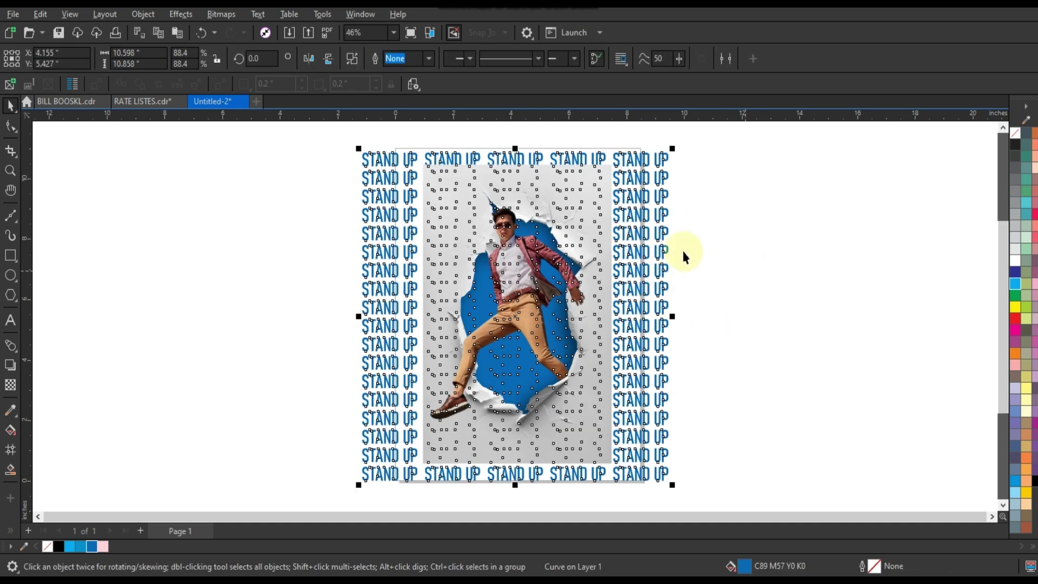
right_click(665, 240)
mouse_move(704, 356)
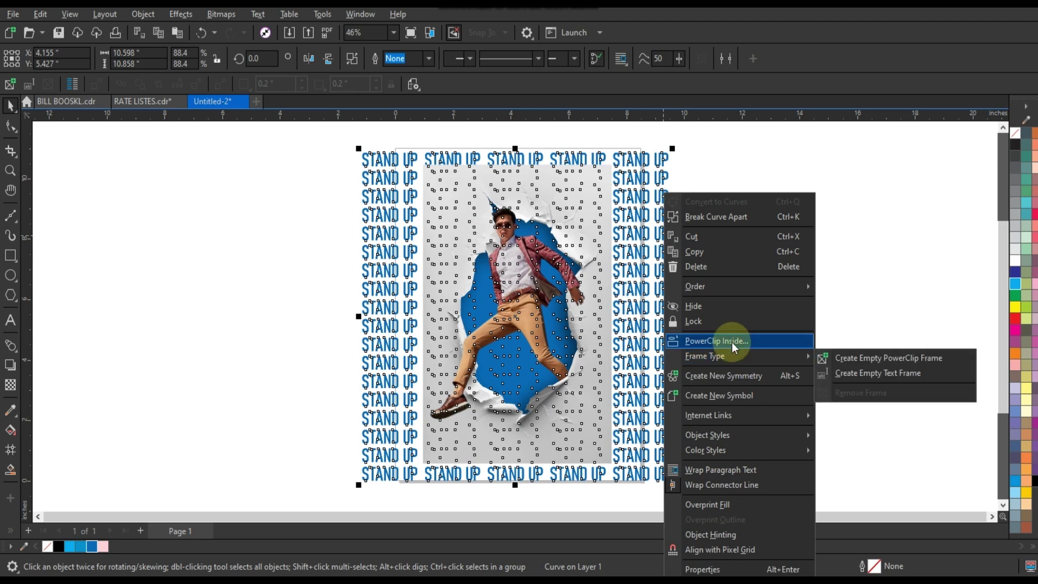
left_click(733, 342)
left_click(421, 169)
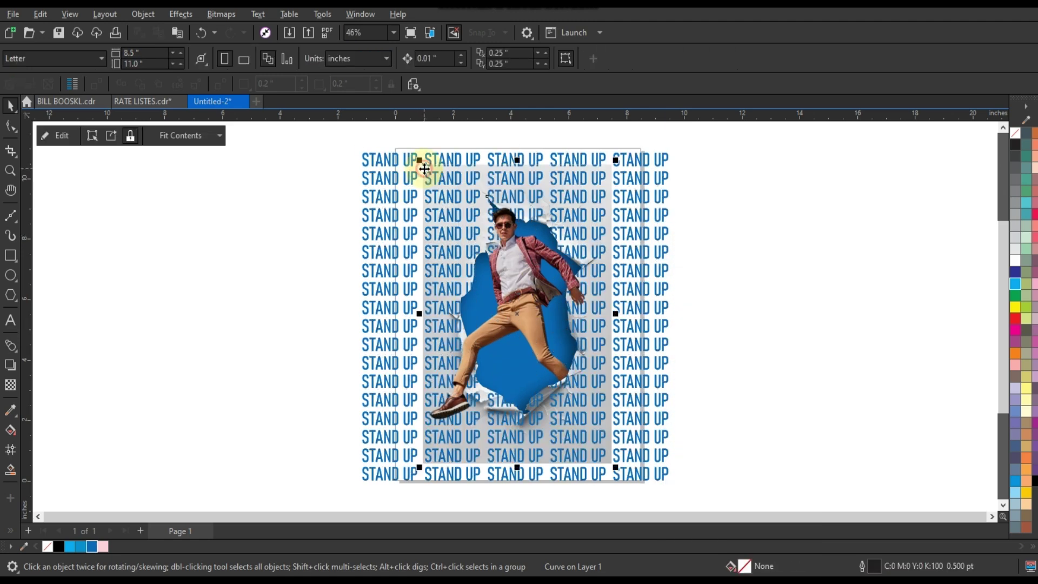
left_click(253, 237)
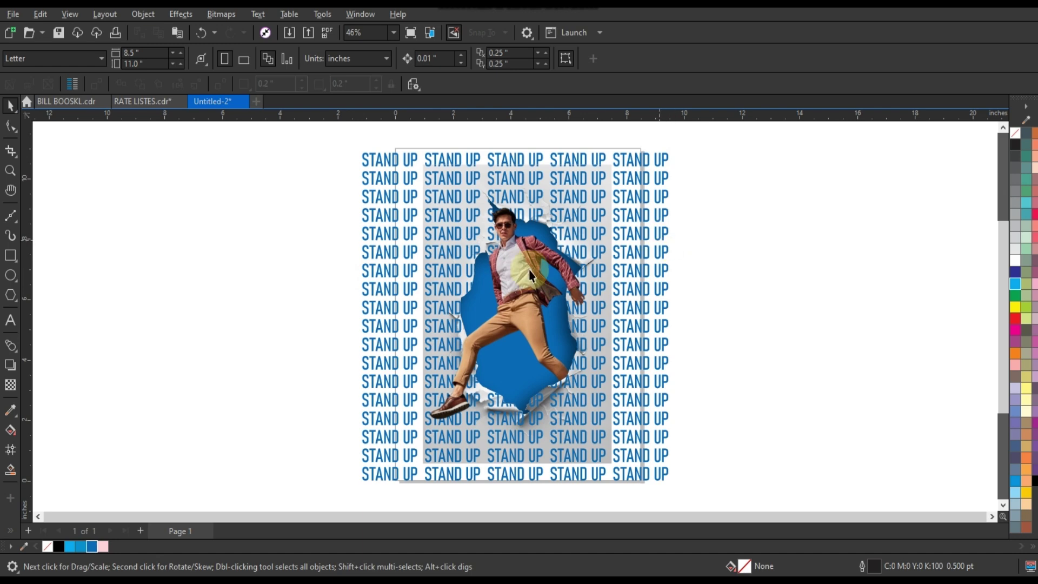
left_click(499, 281)
Step: Cut the jumping man away and PowerClip the remaining STAND UP text inside the blue hole
key("ctrl+Page_Down")
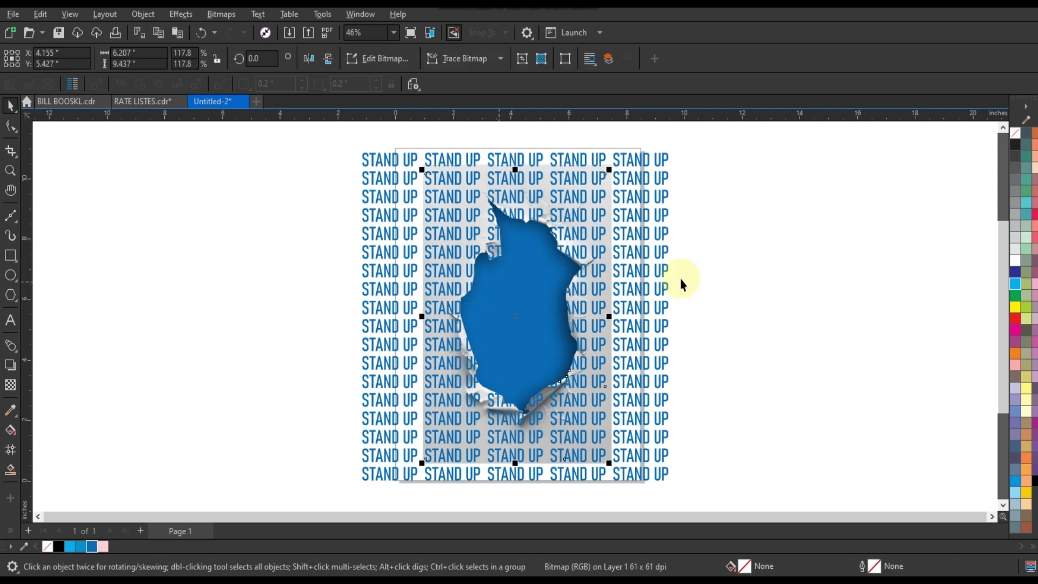
left_click(655, 275)
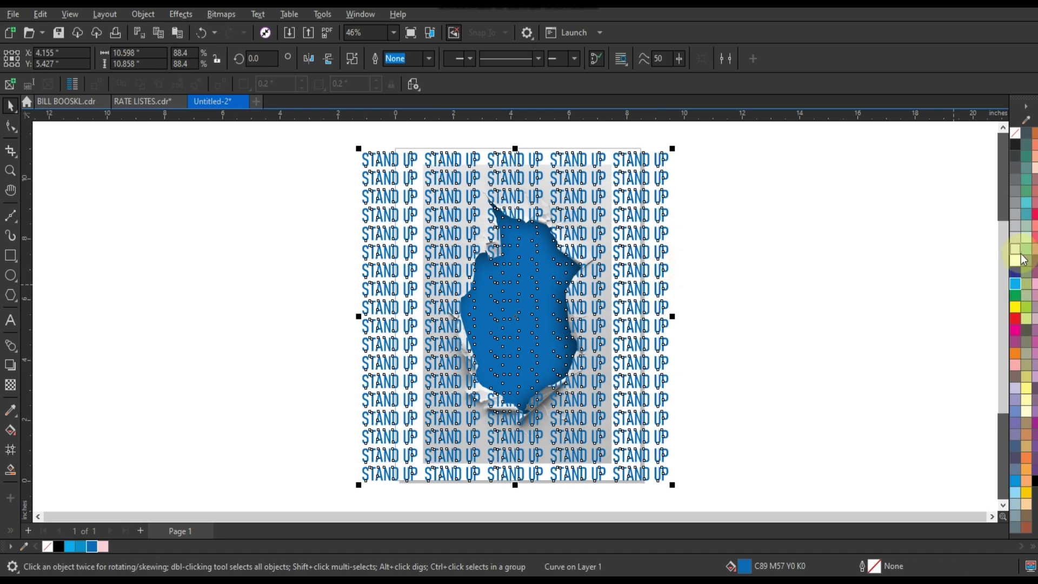
right_click(642, 284)
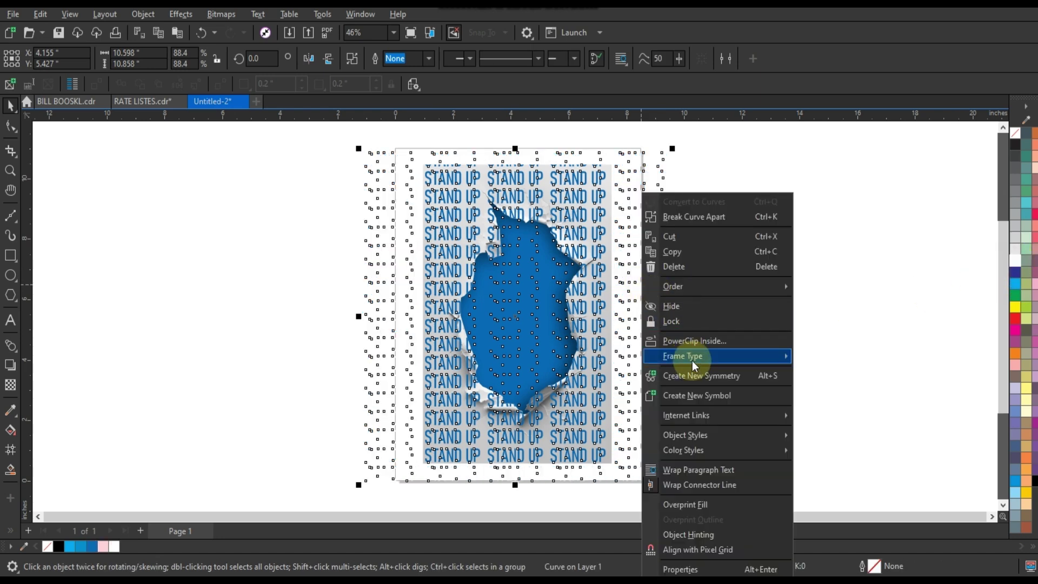
left_click(696, 341)
left_click(516, 300)
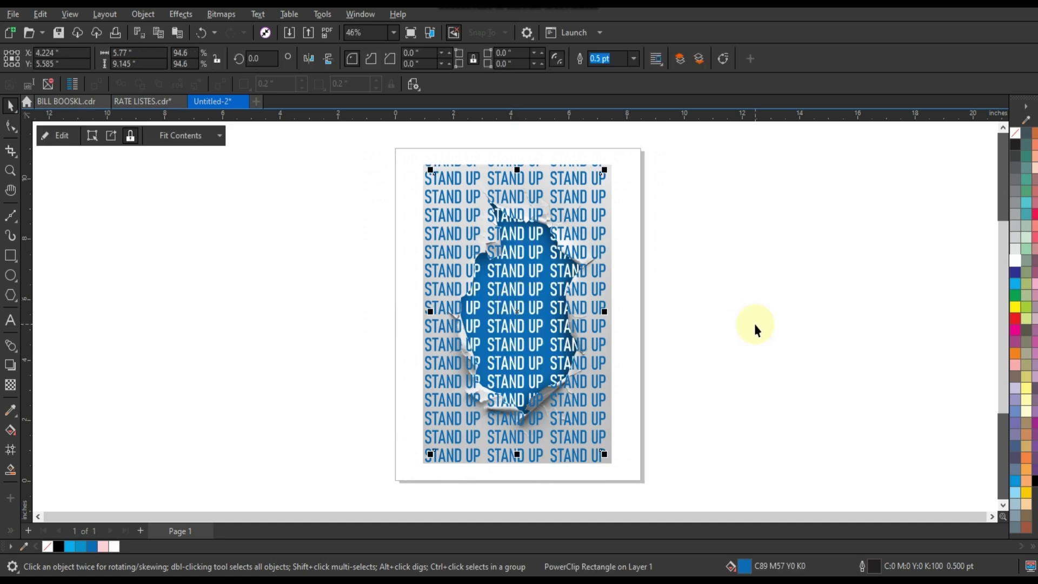
Step: Edit and finish the hole's PowerClip contents, then paste the jumping man back
right_click(531, 283)
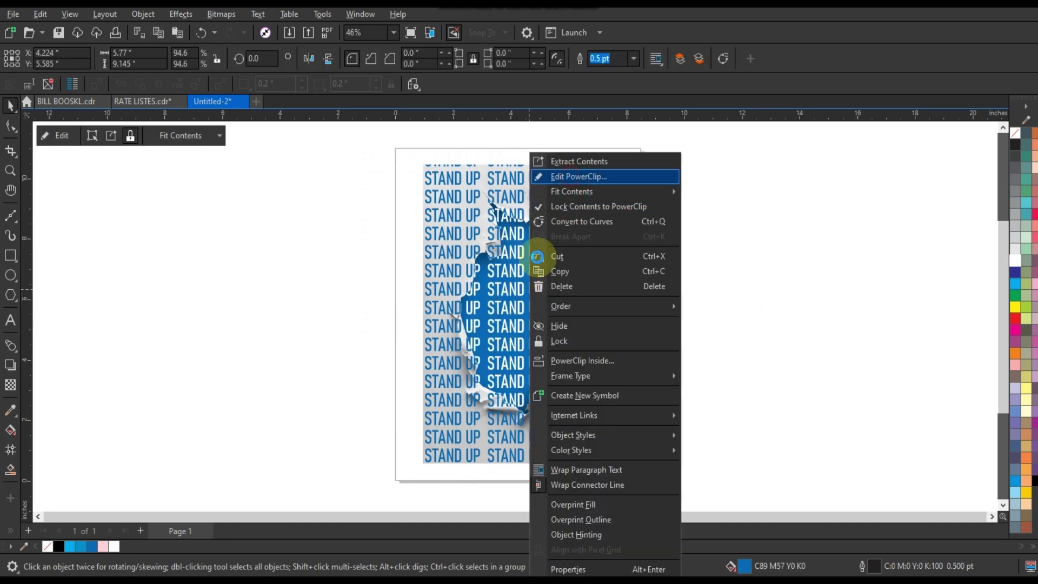
key("Return")
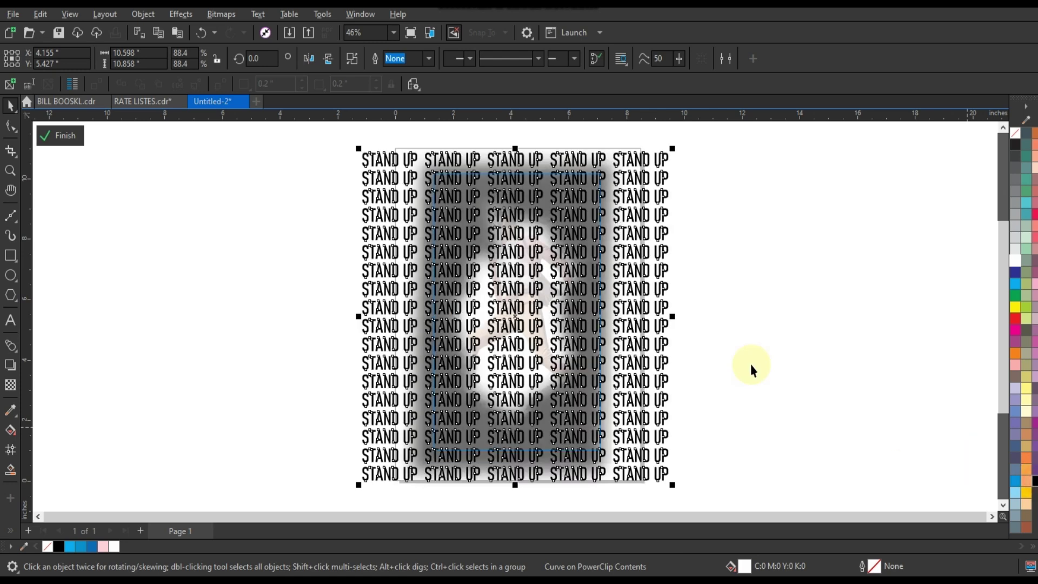
left_click(62, 138)
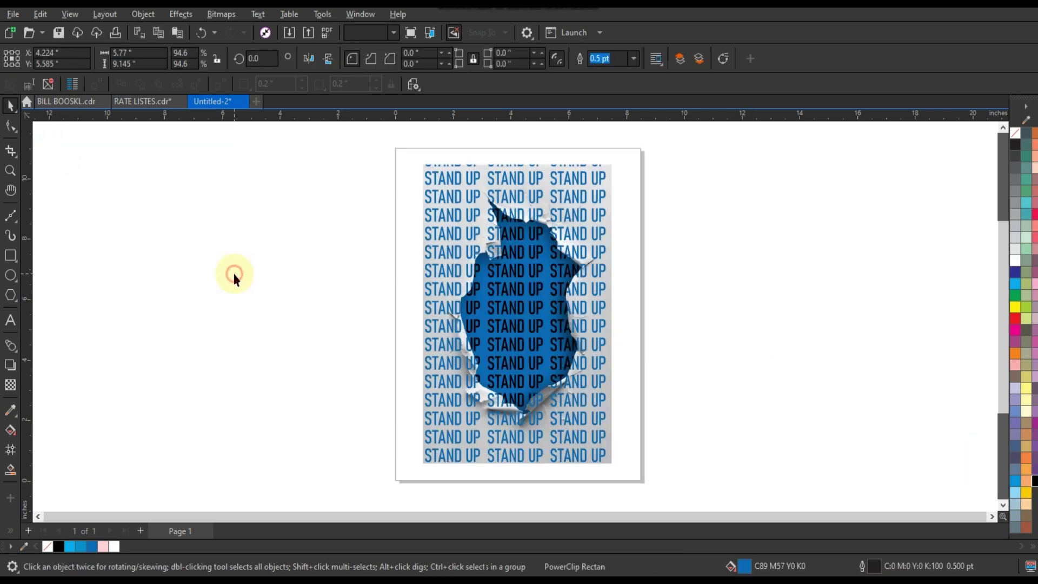
left_click(234, 278)
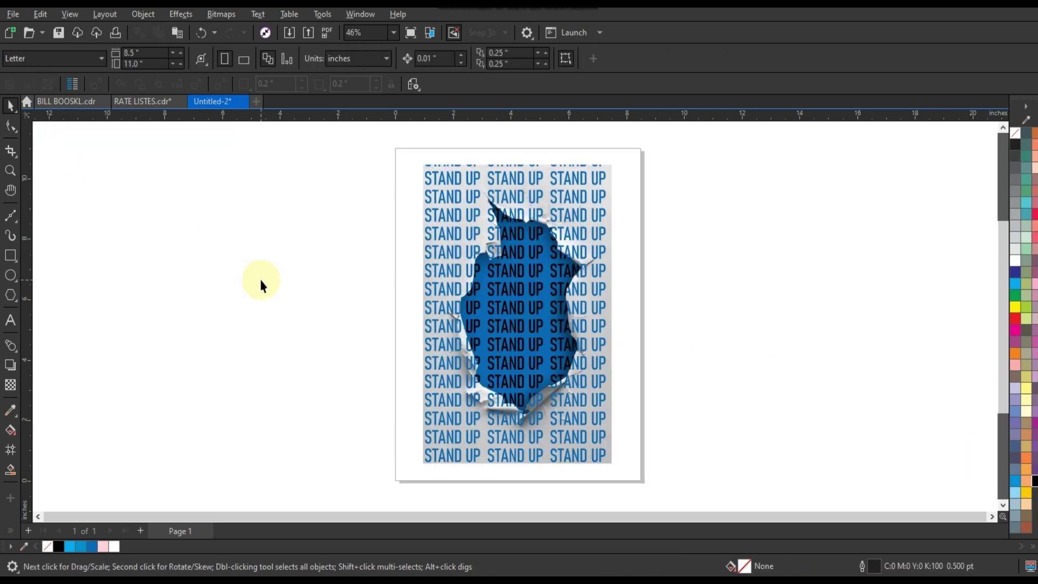
left_click(431, 271)
key("ctrl+a")
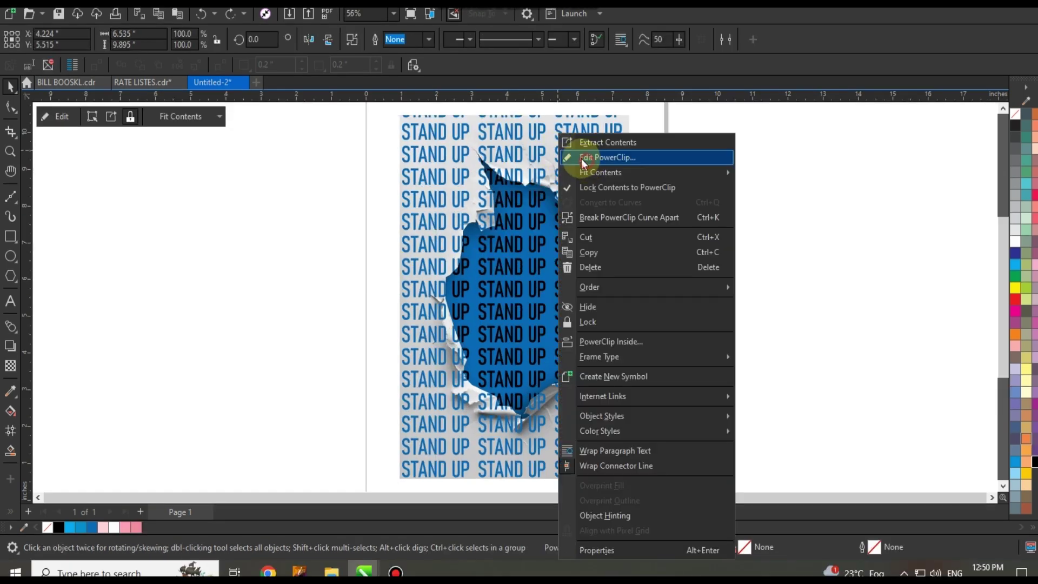
left_click(582, 158)
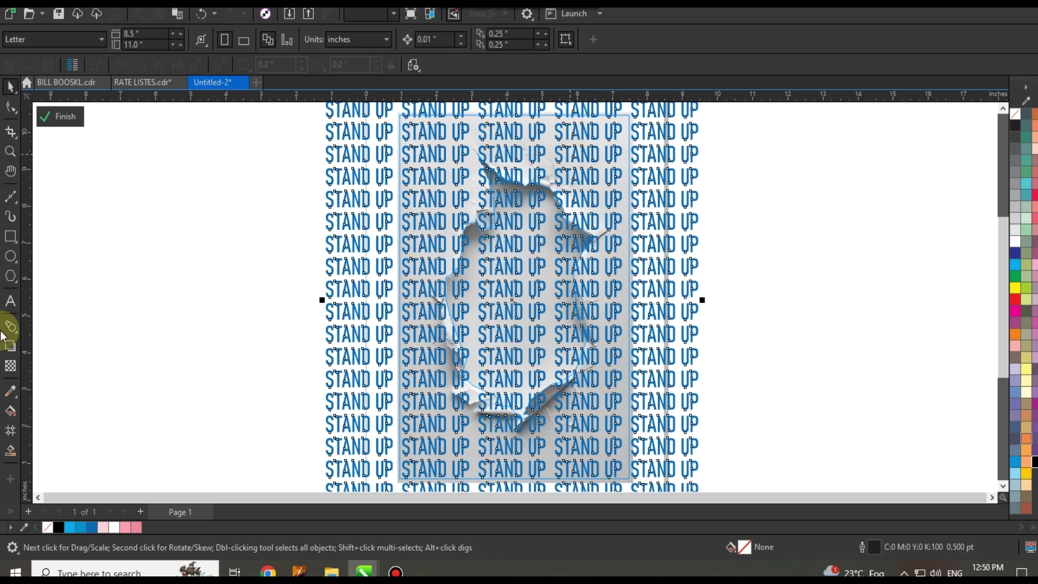
Step: Give the clipped background STAND UP text an Overlay transparency blend
left_click(11, 368)
left_click(154, 40)
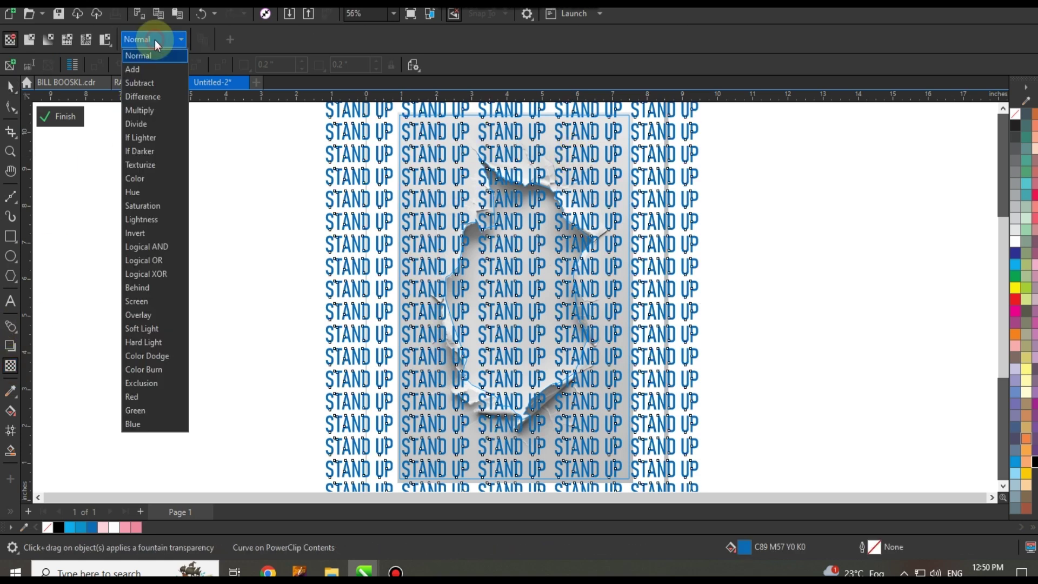
left_click(147, 313)
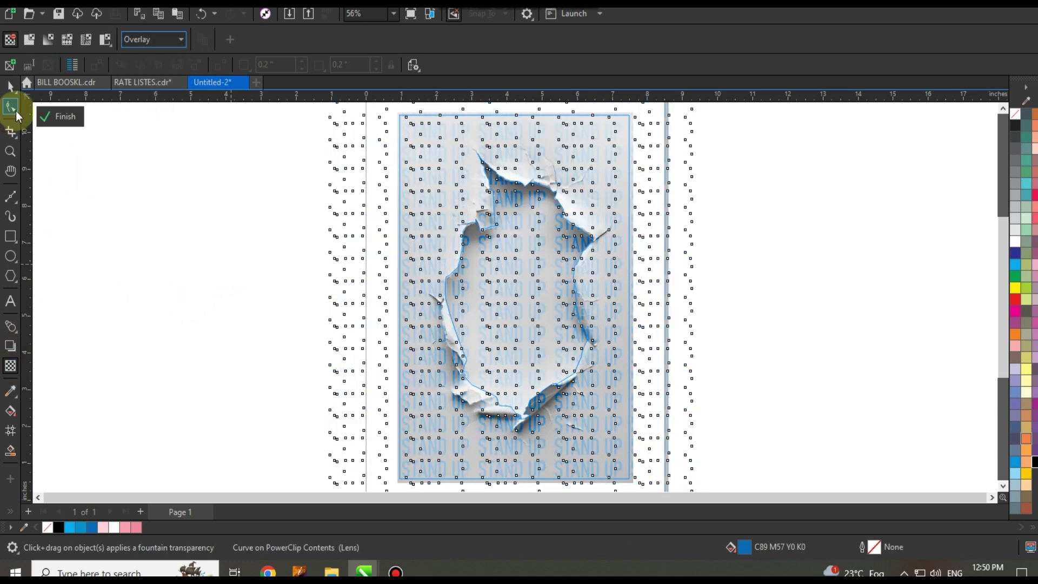
left_click(59, 116)
key("space")
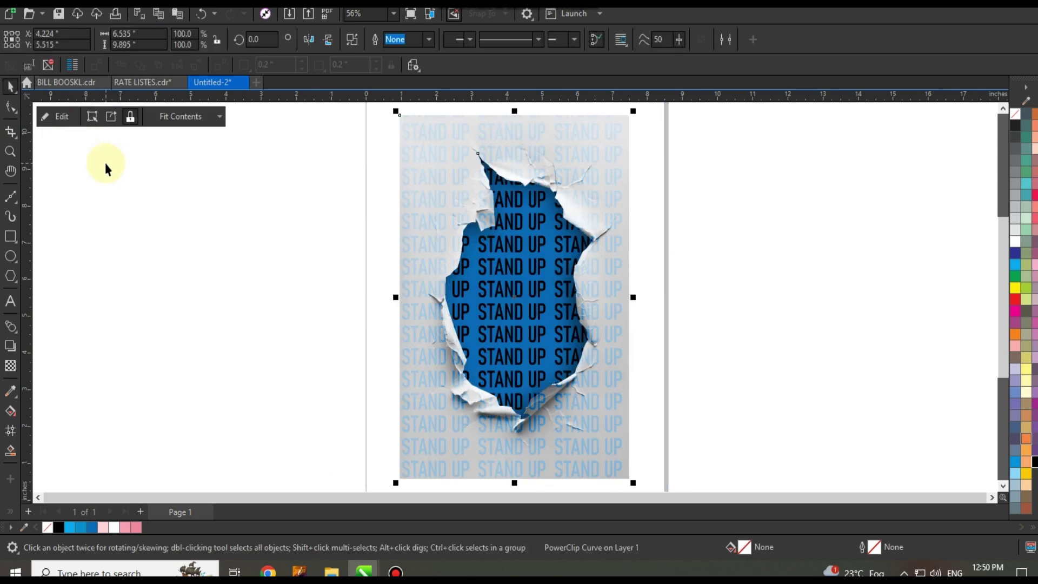
Step: Paste the jumping man in front of the poster and preview it full screen with F9
left_click(105, 165)
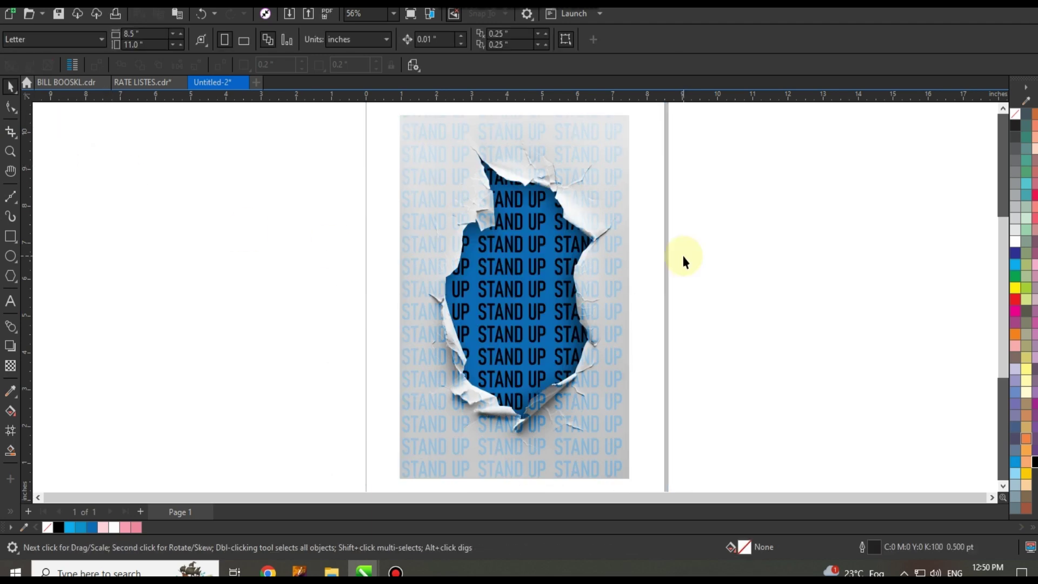
left_click(466, 255)
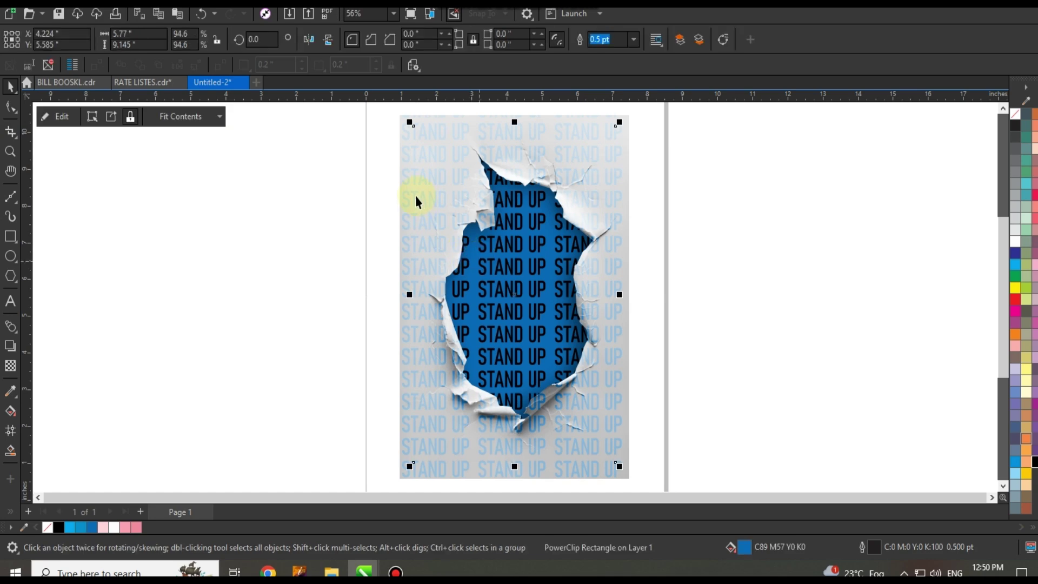
key("ctrl+a")
key("shift+Page_Up")
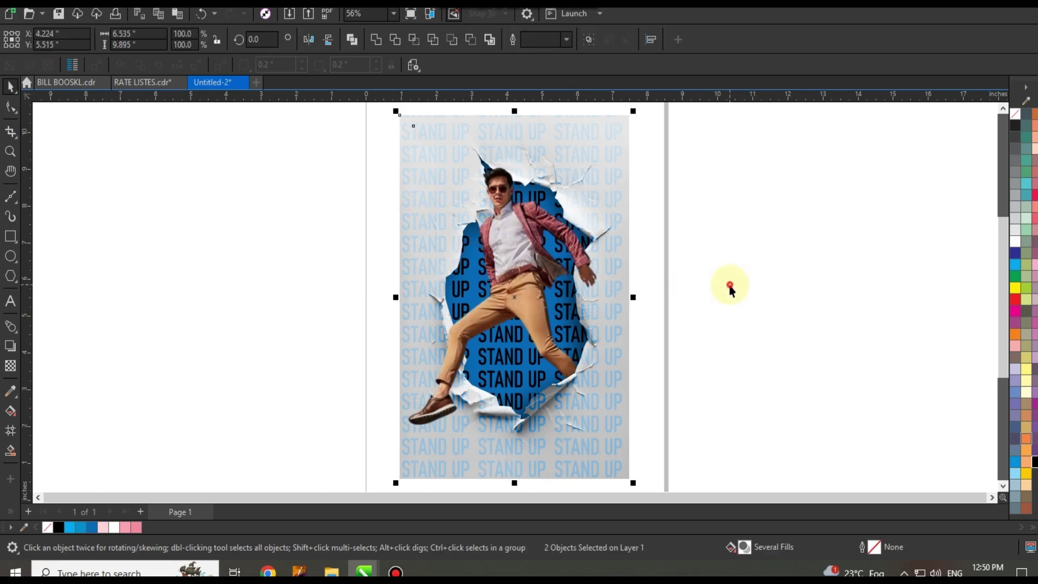
left_click(731, 284)
key("F9")
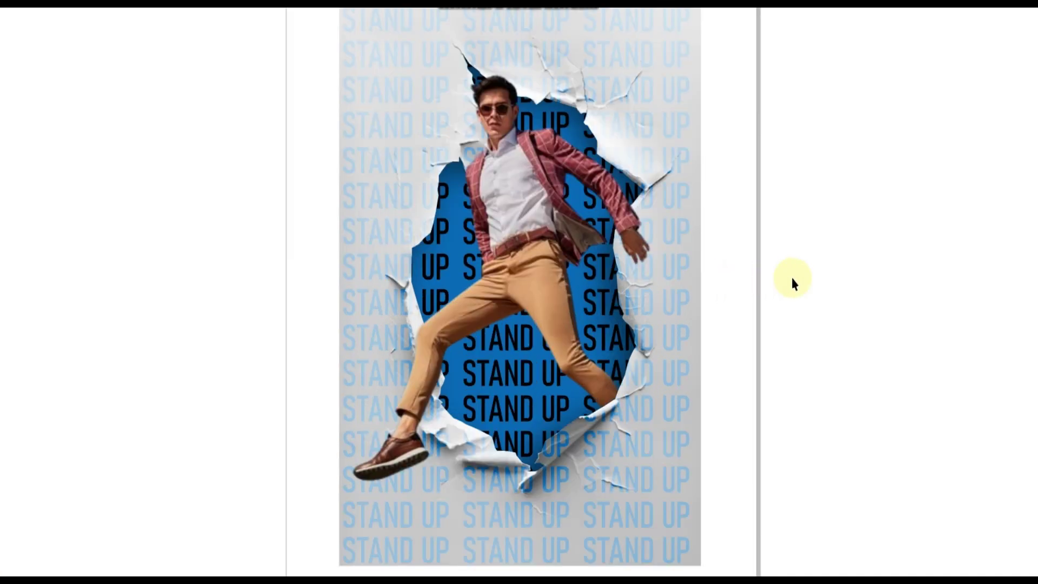